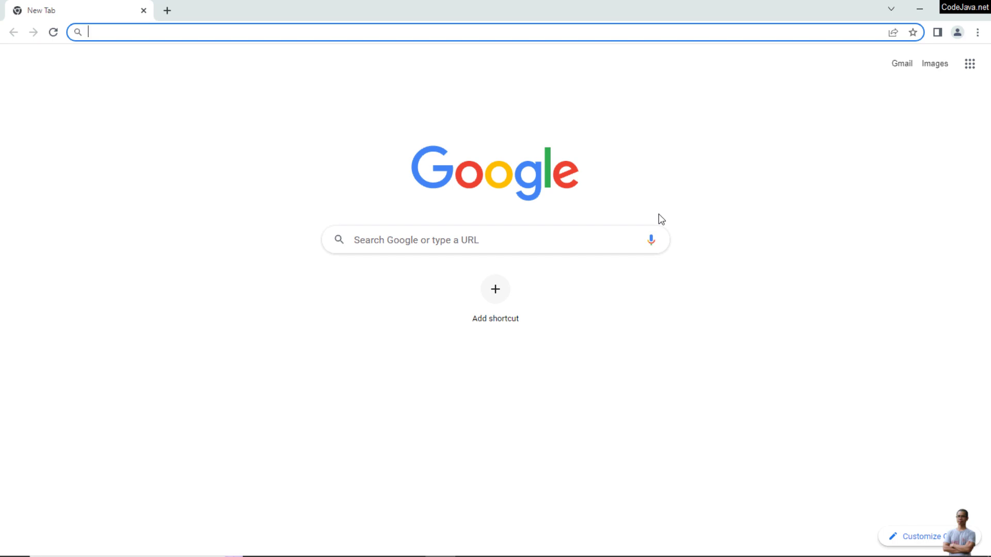
- Open the Java downloads page at oracle.com/java/technologies/downloads
{"action": "type", "text": "oracle"}
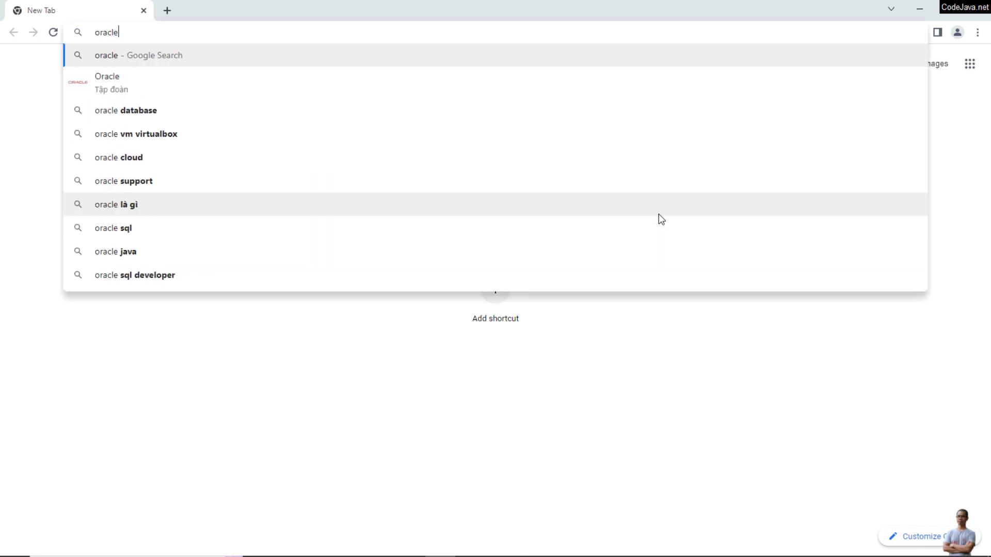
{"action": "type", "text": ".com"}
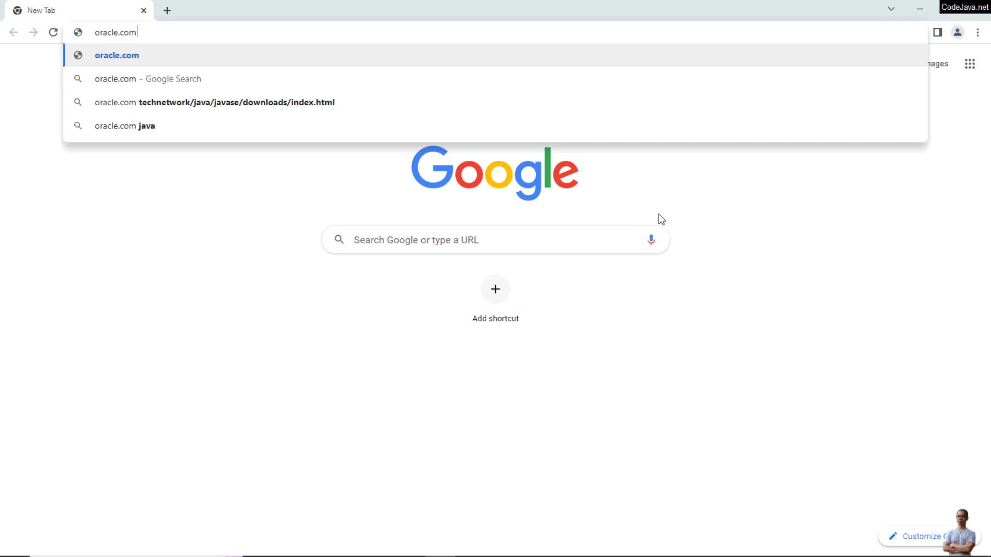
{"action": "type", "text": "/e"}
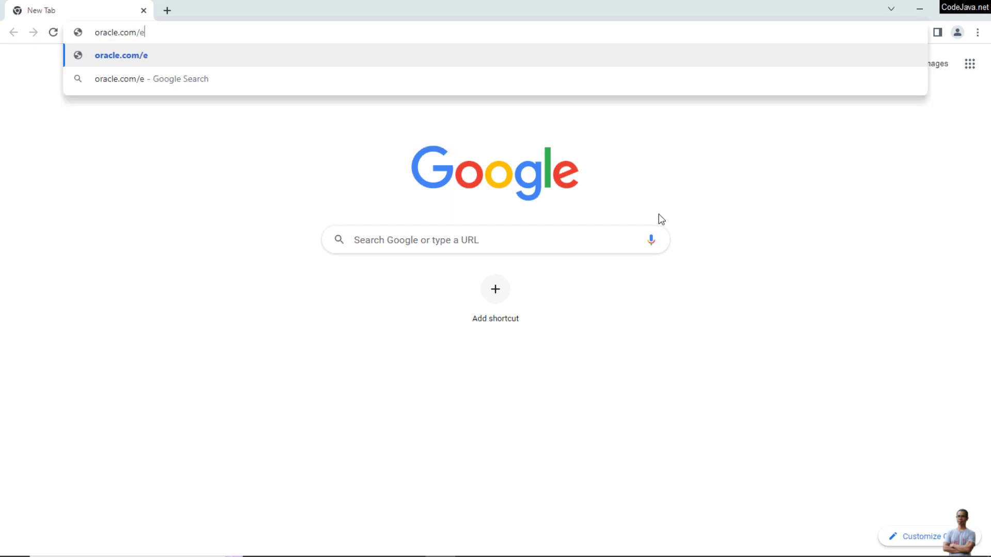
{"action": "key", "text": "BackSpace"}
{"action": "type", "text": "java/"}
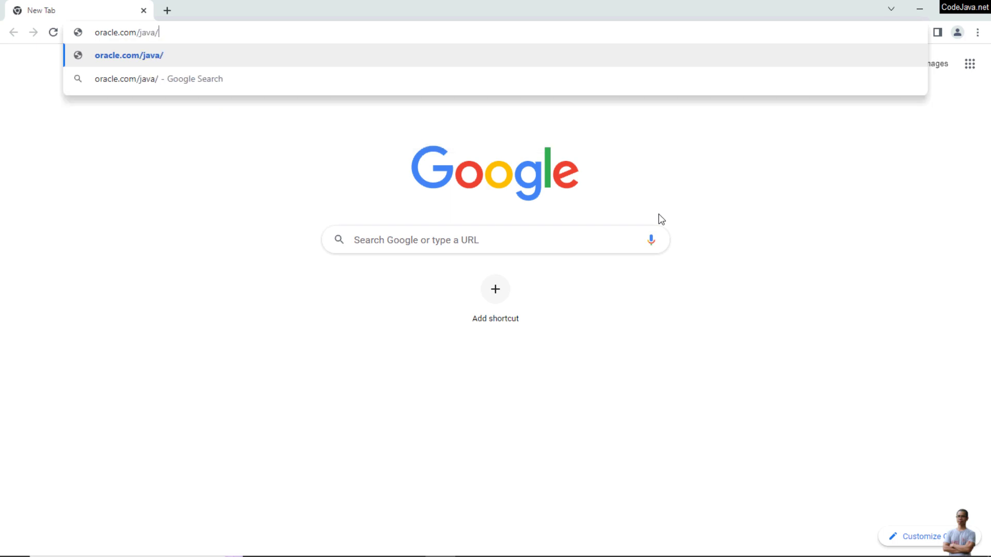
{"action": "type", "text": "technologies/"}
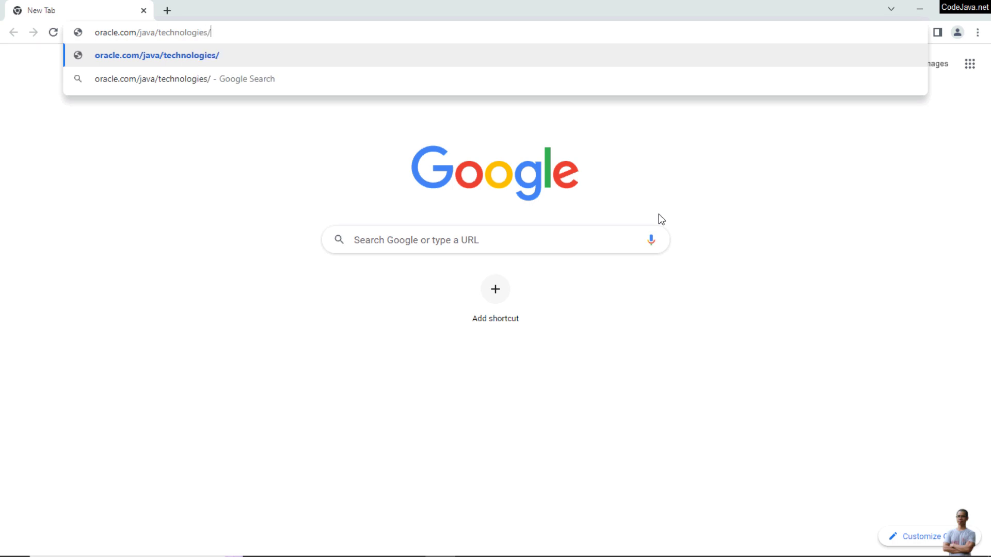
{"action": "type", "text": "downloads"}
{"action": "key", "text": "Return"}
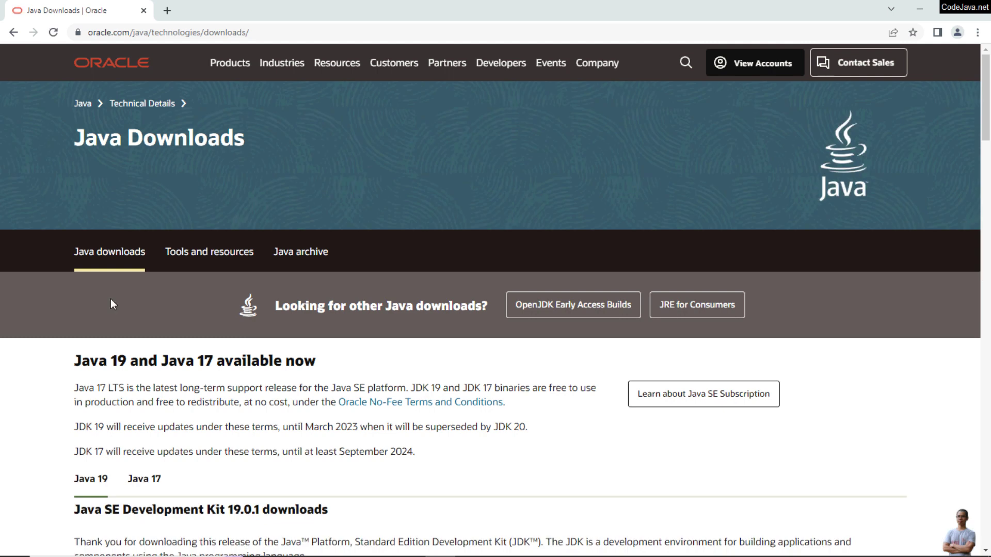
- Download the JDK 19 x64 Installer for Windows, jdk-19_windows-x64_bin.exe
{"action": "scroll", "coordinate": [110, 300], "scroll_direction": "down", "scroll_amount": 2}
{"action": "scroll", "coordinate": [112, 300], "scroll_direction": "down", "scroll_amount": 2}
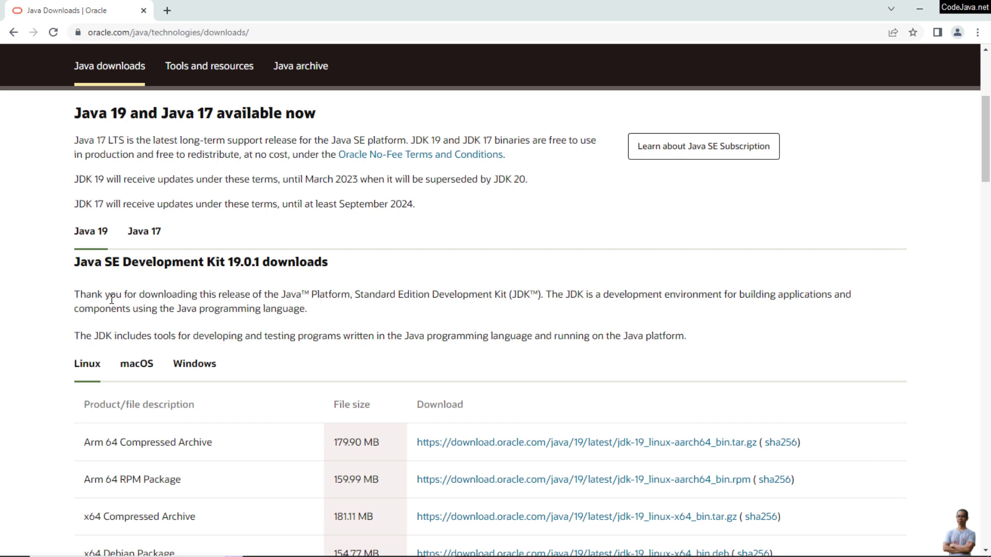
{"action": "scroll", "coordinate": [123, 288], "scroll_direction": "down", "scroll_amount": 3}
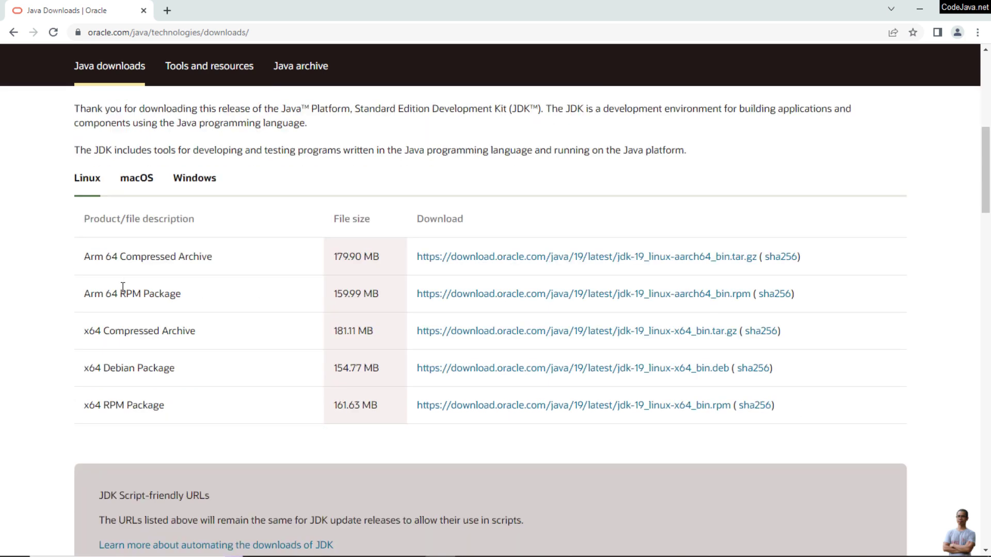
{"action": "left_click", "coordinate": [202, 179]}
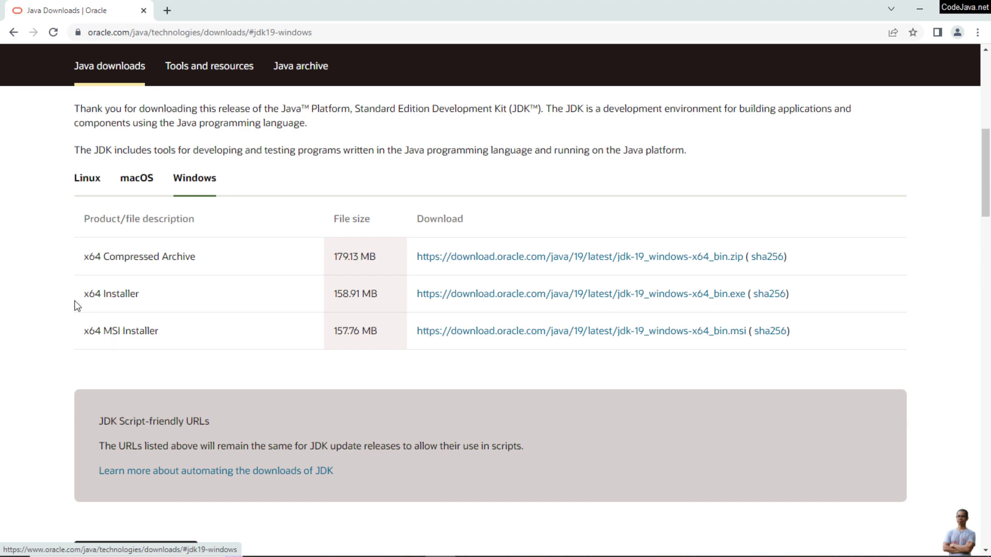
{"action": "mouse_move", "coordinate": [73, 300]}
{"action": "left_mouse_down"}
{"action": "mouse_move", "coordinate": [190, 311]}
{"action": "mouse_move", "coordinate": [71, 297]}
{"action": "mouse_move", "coordinate": [86, 297]}
{"action": "left_mouse_up"}
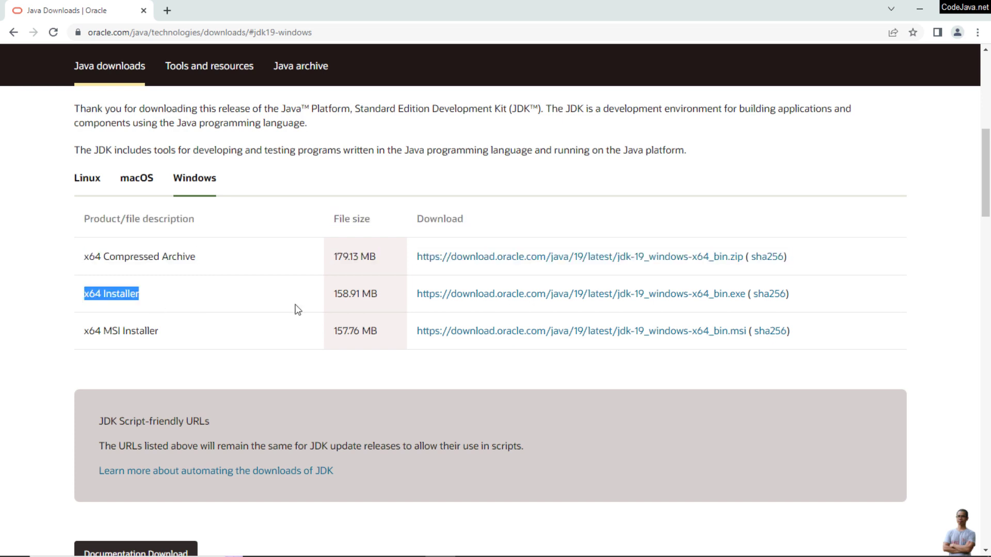
{"action": "left_click", "coordinate": [542, 299]}
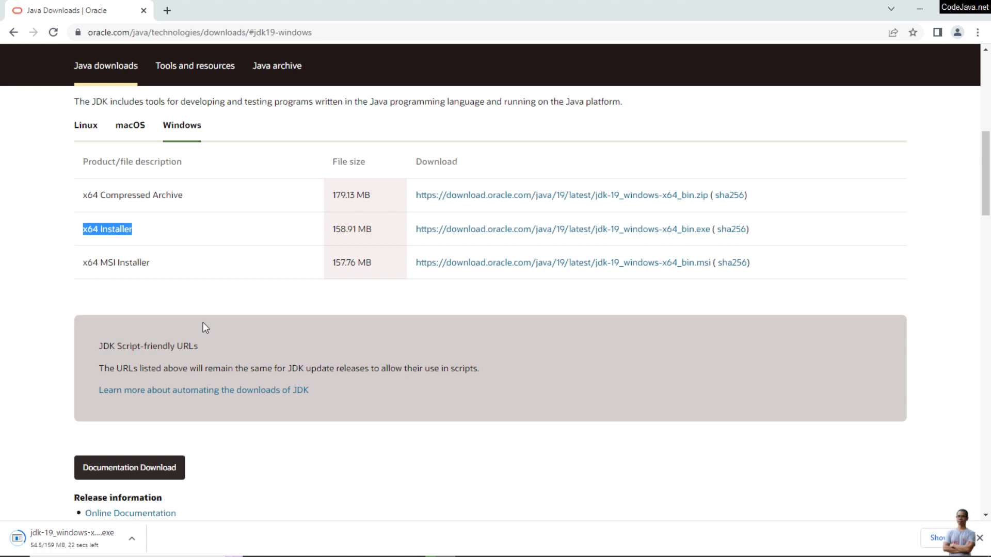
- Switch to a new Command Prompt and check the installed Java version with java -version
{"action": "key", "text": "super"}
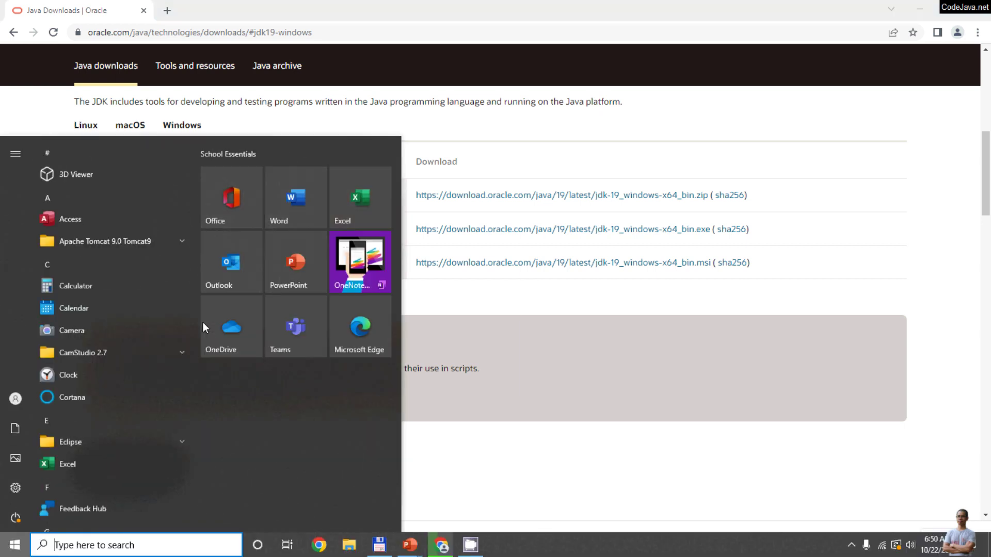
{"action": "type", "text": "cmd"}
{"action": "key", "text": "Return"}
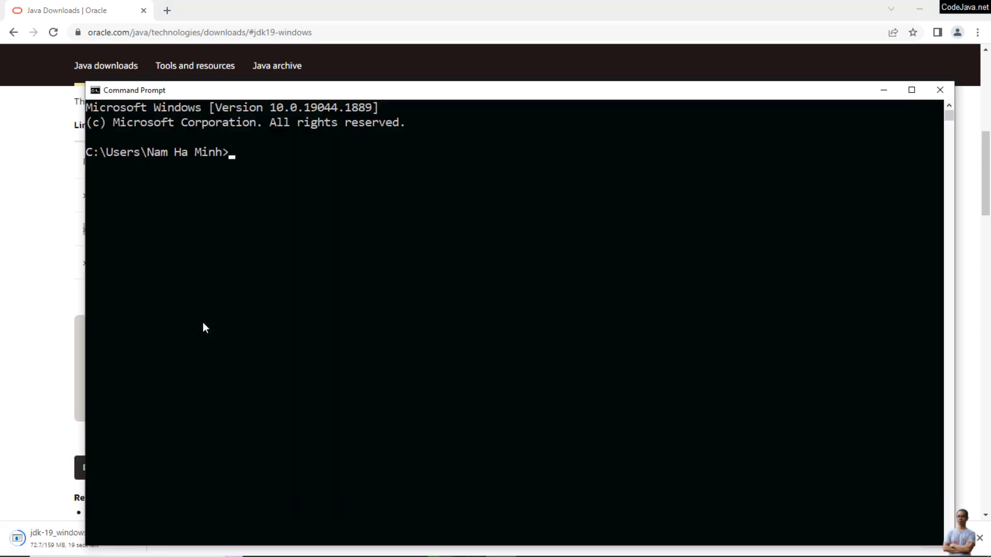
{"action": "type", "text": "java -version"}
{"action": "key", "text": "Return"}
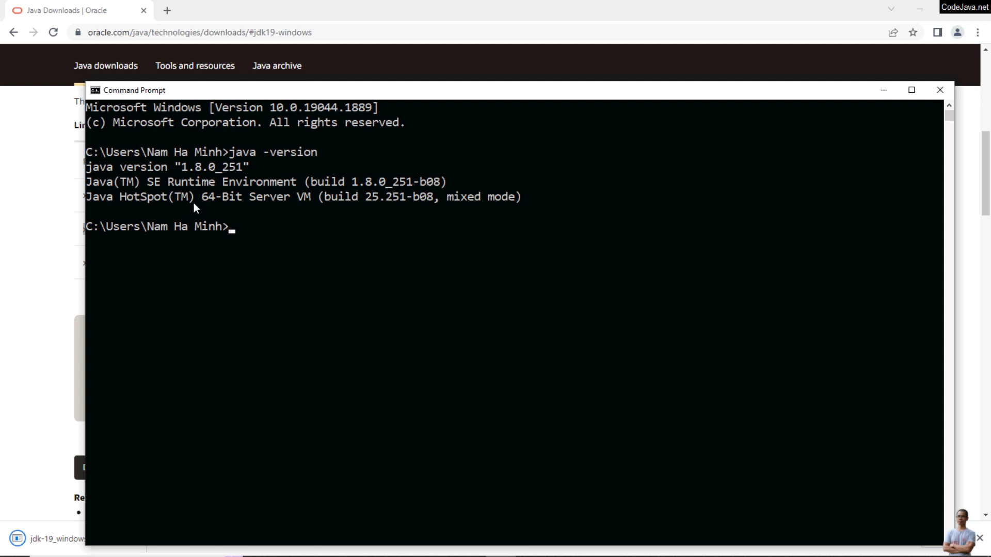
- Return to Chrome, show the downloaded JDK installer in its folder, and restore the File Explorer window to a smaller size
{"action": "key", "text": "alt+Tab"}
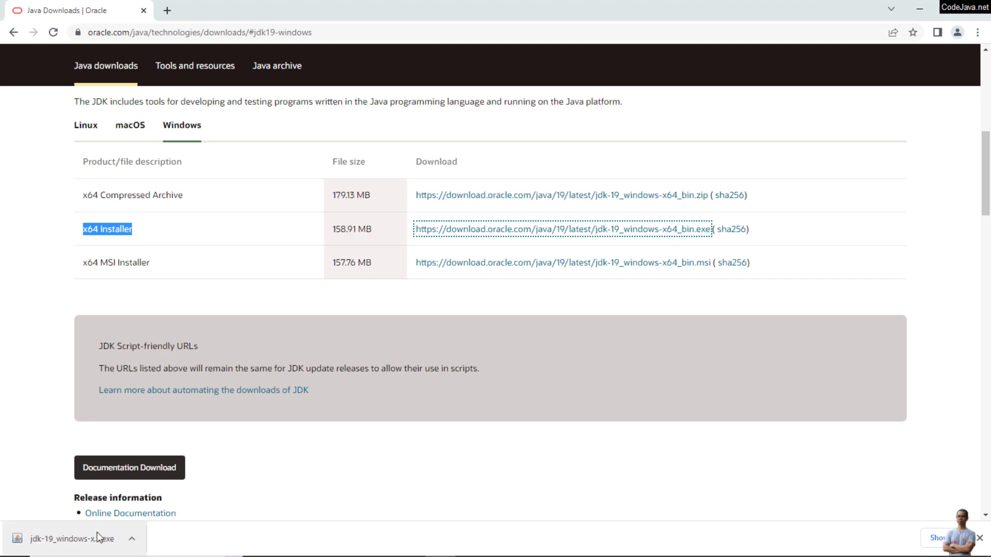
{"action": "left_click", "coordinate": [131, 542]}
{"action": "left_click", "coordinate": [168, 497]}
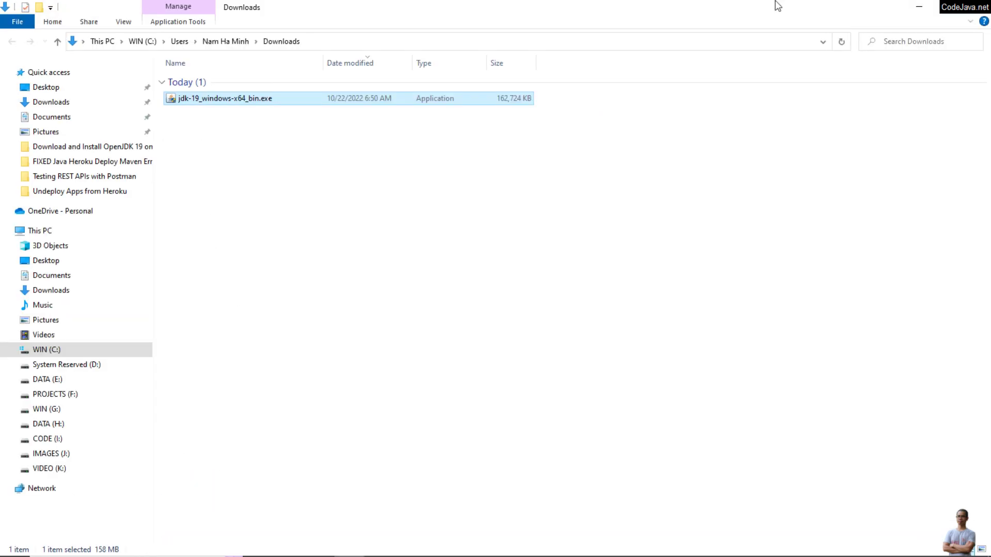
{"action": "left_click", "coordinate": [945, 6]}
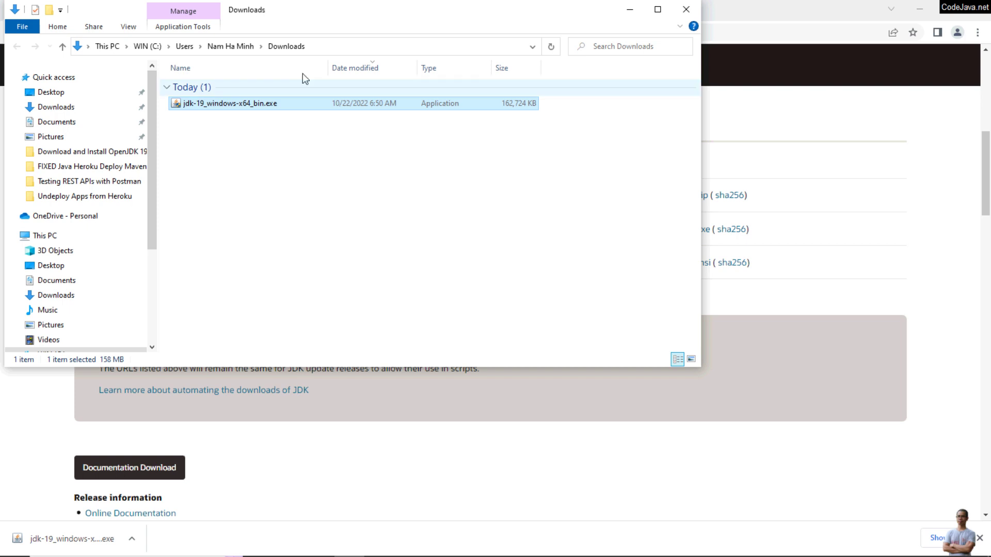
- Switch to Command Prompt and change the working directory to Downloads
{"action": "key", "text": "alt+Tab"}
{"action": "key", "text": "alt+Tab"}
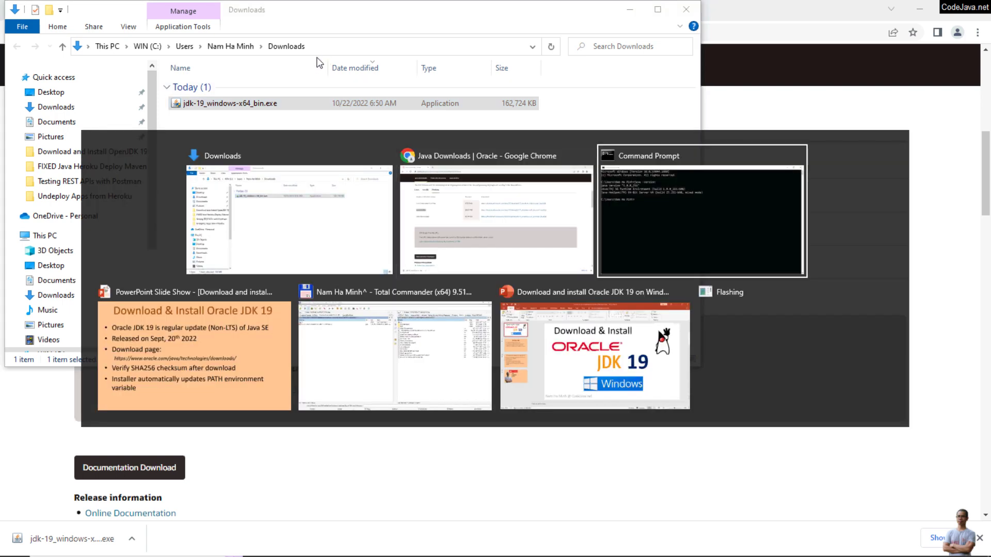
{"action": "type", "text": "cd"}
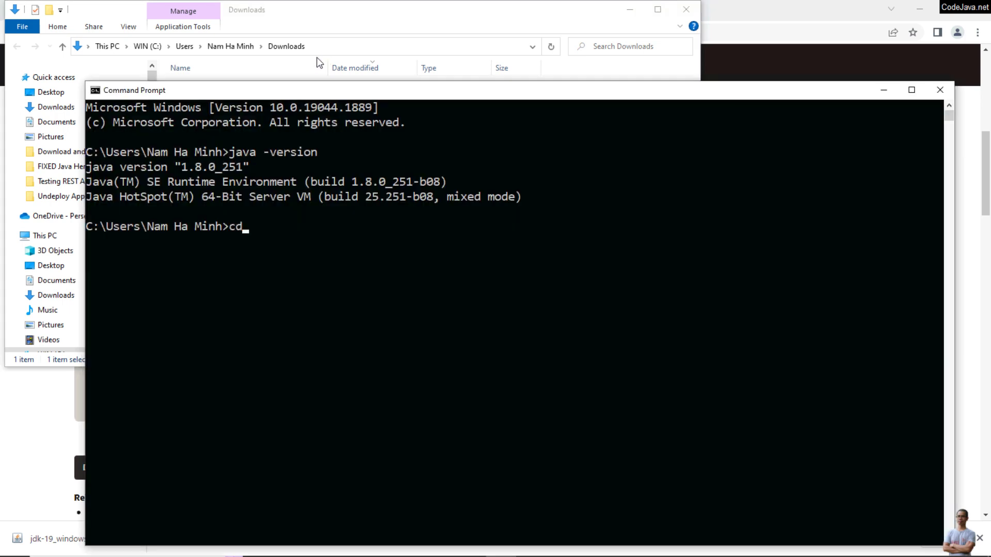
{"action": "type", "text": " dow"}
{"action": "key", "text": "Tab"}
{"action": "key", "text": "Return"}
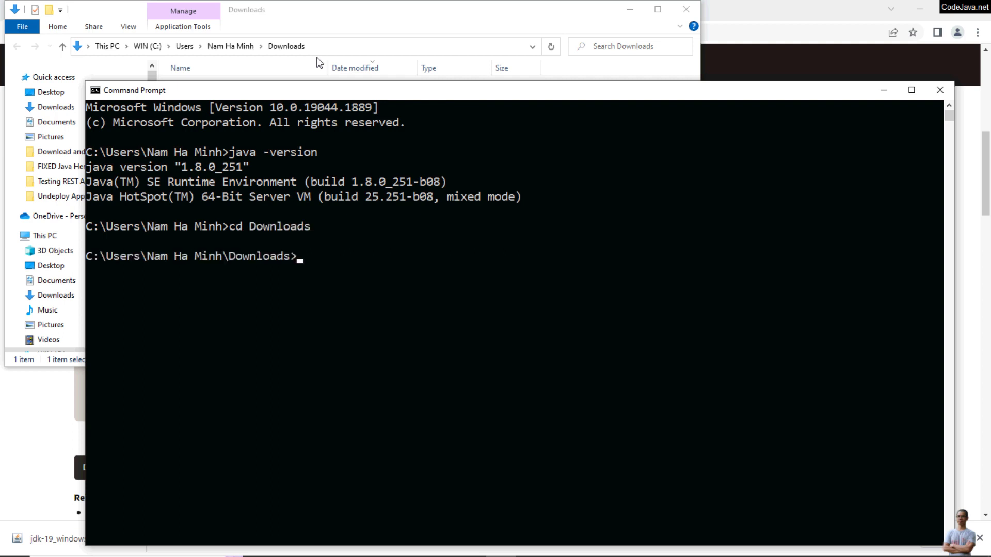
- Compute the installer's SHA256 hash with certutil -hashfile jdk-19_windows-x64_bin.exe sha256 and highlight the resulting hash
{"action": "type", "text": "certutil -hashfile"}
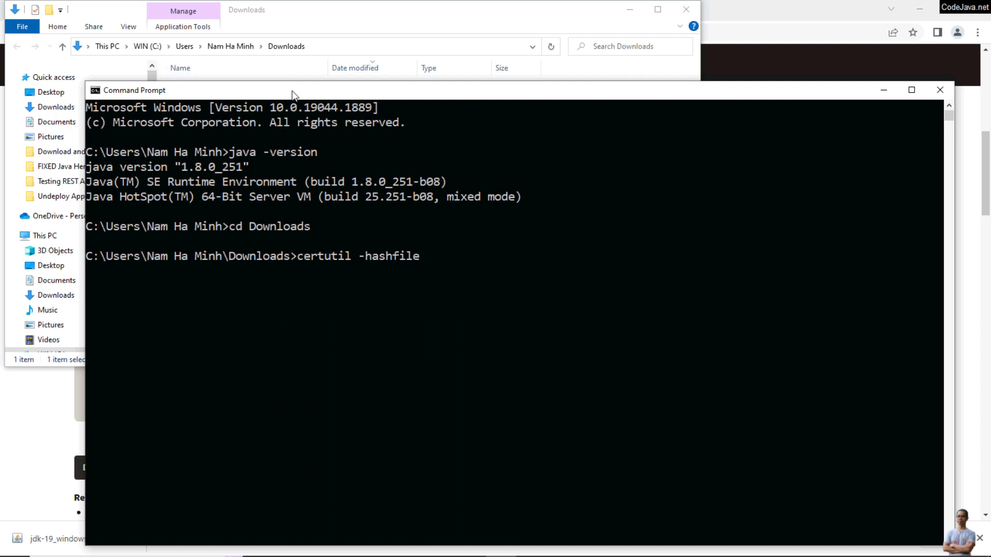
{"action": "left_click_drag", "start_coordinate": [292, 92], "coordinate": [314, 124]}
{"action": "type", "text": "jdk"}
{"action": "key", "text": "Tab"}
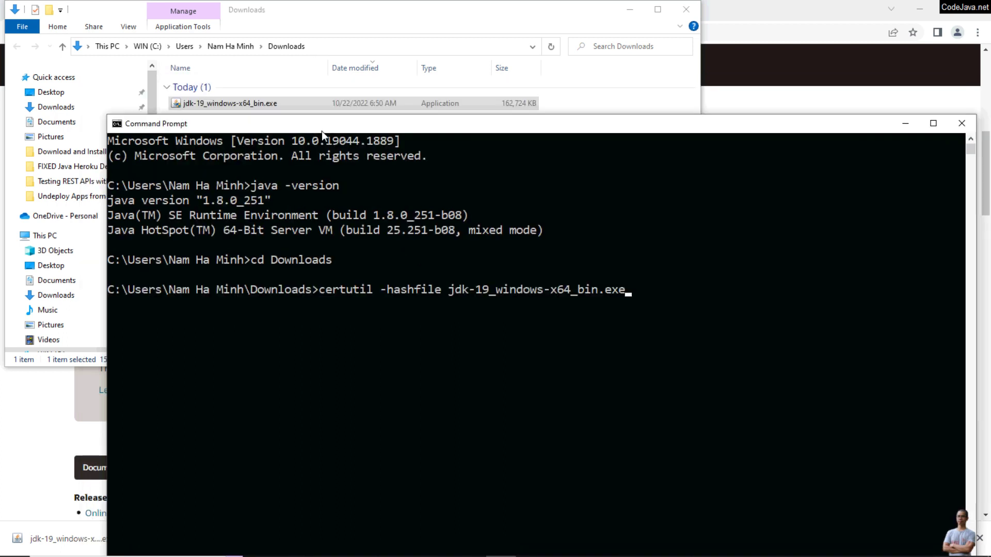
{"action": "type", "text": "sha256"}
{"action": "key", "text": "Return"}
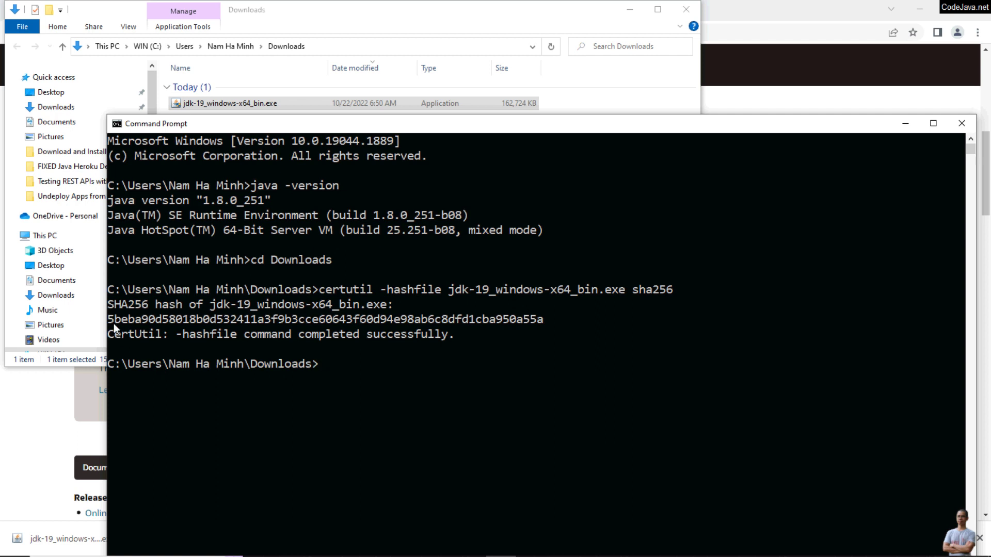
{"action": "left_click_drag", "start_coordinate": [110, 319], "coordinate": [581, 323]}
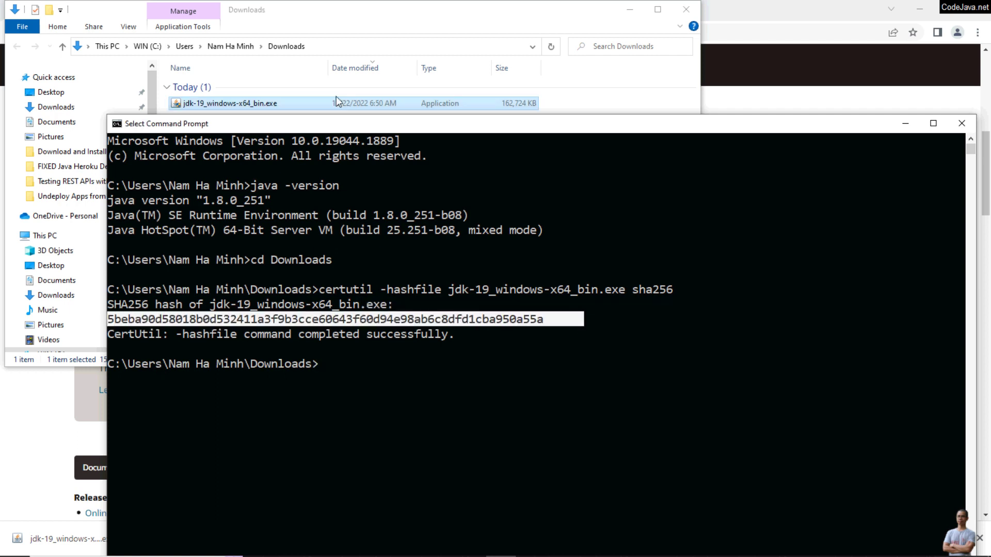
- Switch to Chrome and open the published sha256 checksum for the Windows x64 Installer
{"action": "key", "text": "alt+Tab"}
{"action": "key", "text": "alt+Tab"}
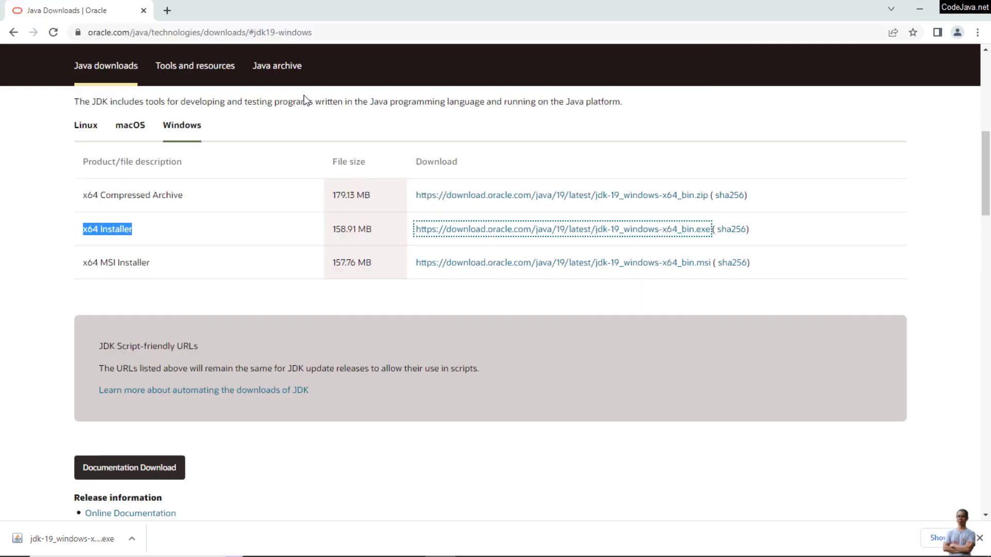
{"action": "left_click", "coordinate": [785, 234]}
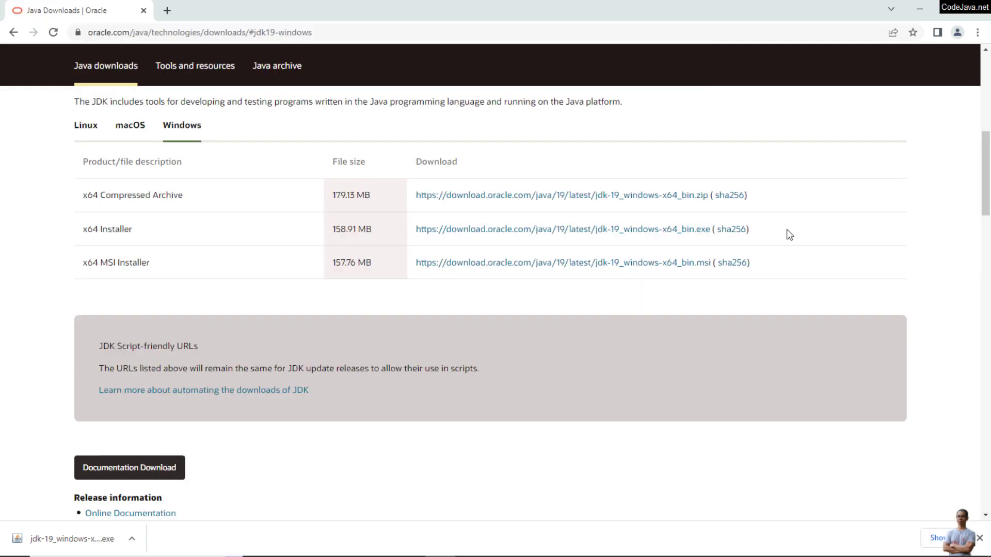
{"action": "left_click", "coordinate": [720, 232]}
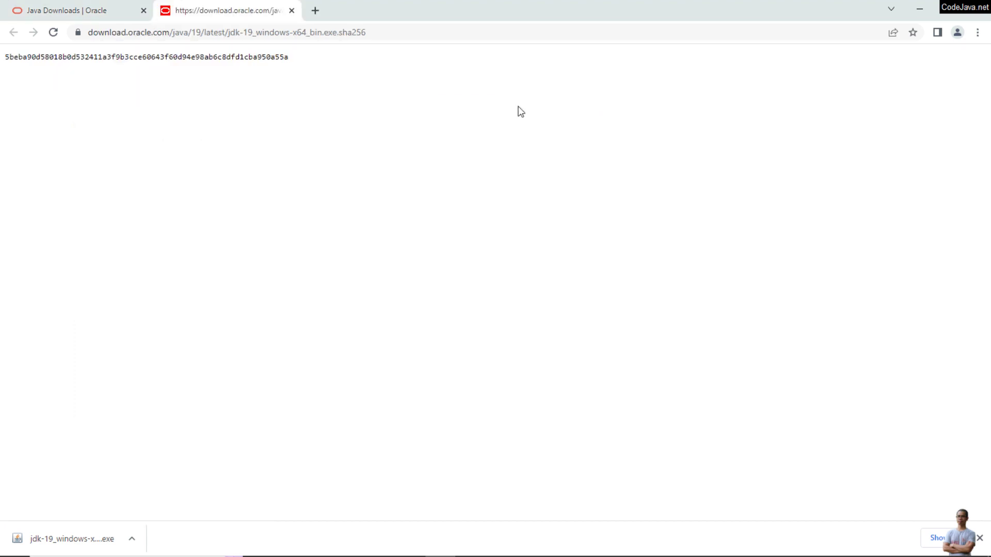
- Compare the published checksum with the hash in Command Prompt by arranging the browser window over it, and close the checksum page
{"action": "double_click", "coordinate": [916, 5]}
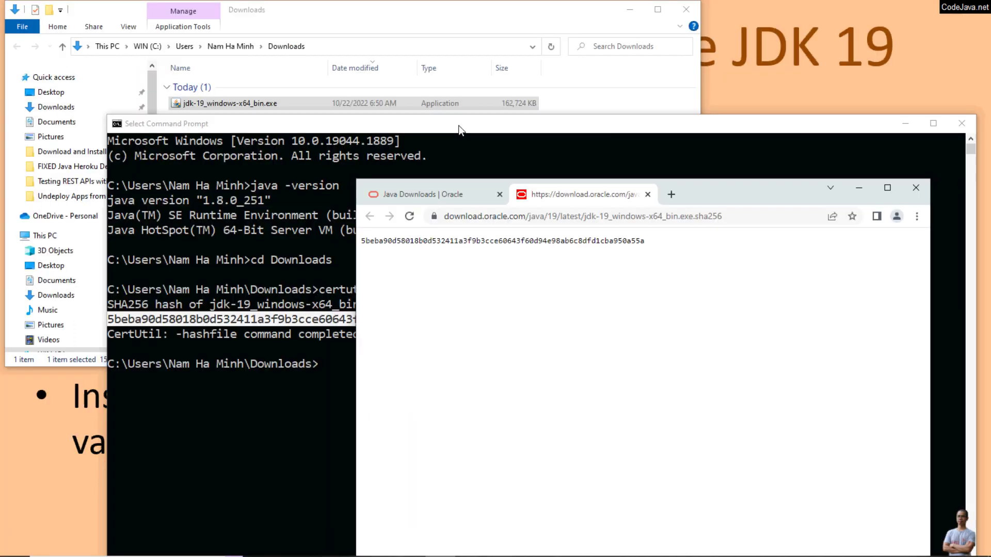
{"action": "double_click", "coordinate": [363, 244]}
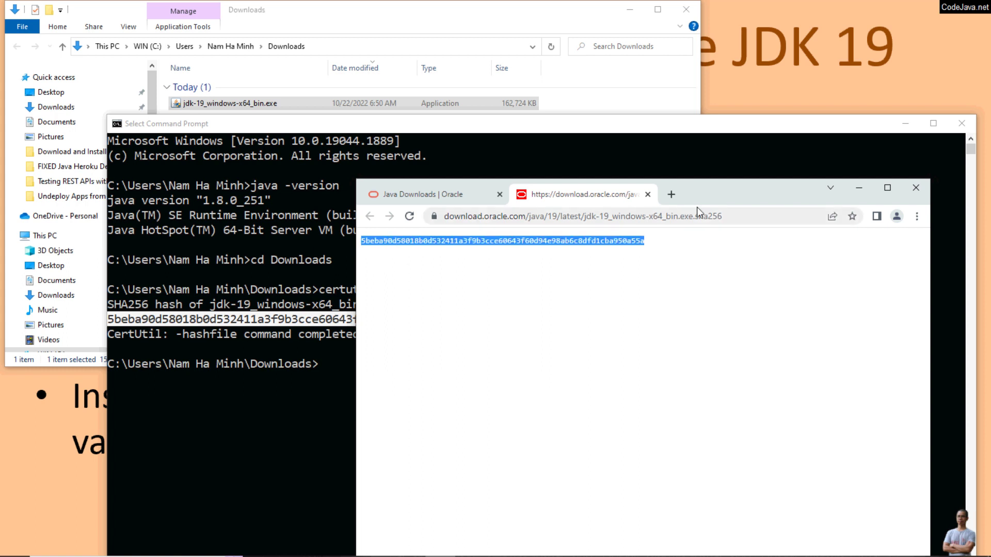
{"action": "left_click_drag", "start_coordinate": [708, 190], "coordinate": [854, 165]}
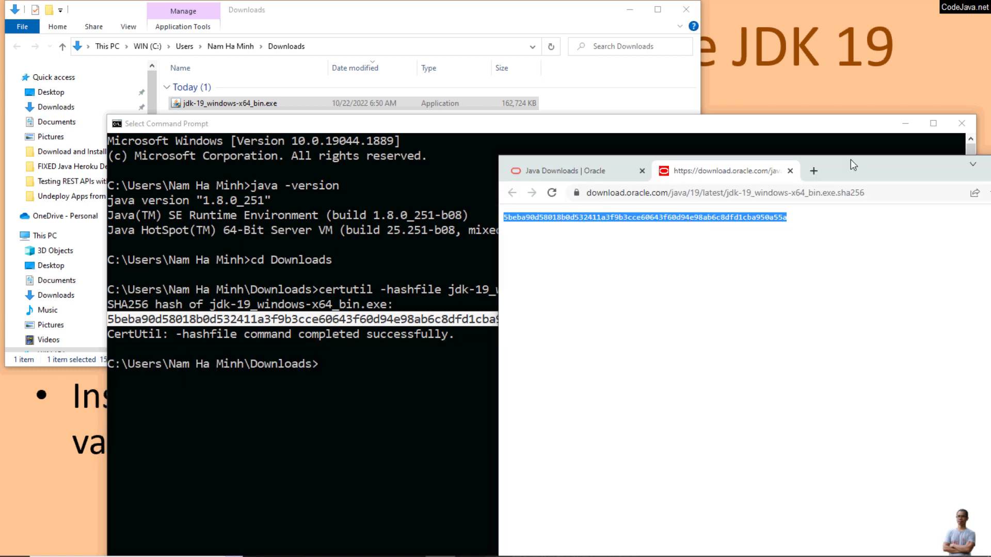
{"action": "left_click_drag", "start_coordinate": [923, 166], "coordinate": [791, 125]}
{"action": "left_click", "coordinate": [898, 121]}
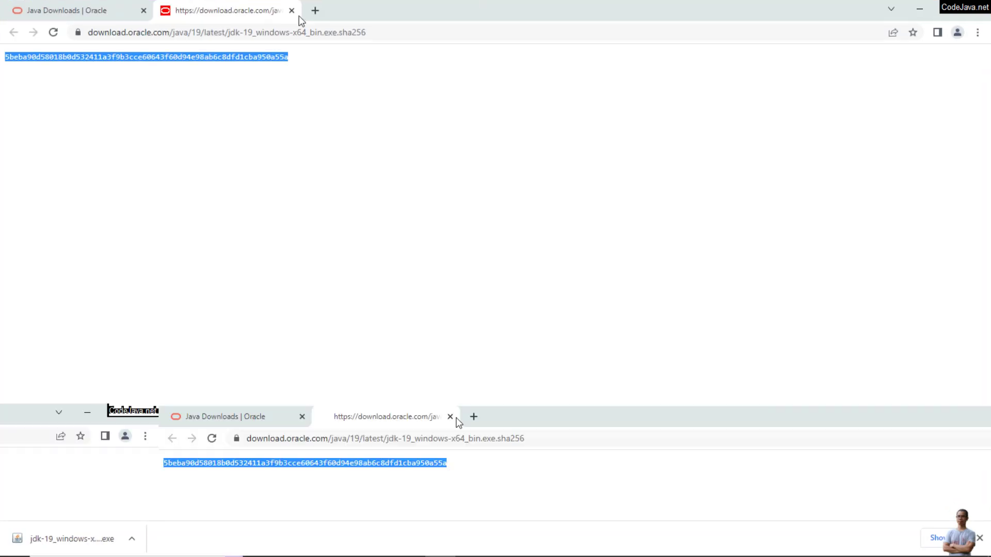
{"action": "left_click", "coordinate": [291, 11]}
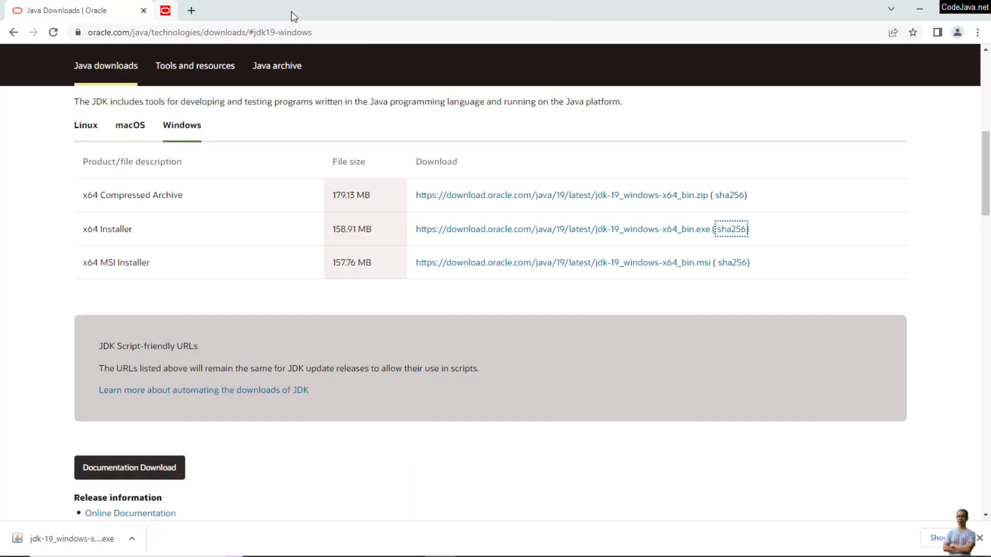
- Switch to the Downloads folder in File Explorer and launch the jdk-19_windows-x64_bin.exe installer
{"action": "key", "text": "alt+Tab"}
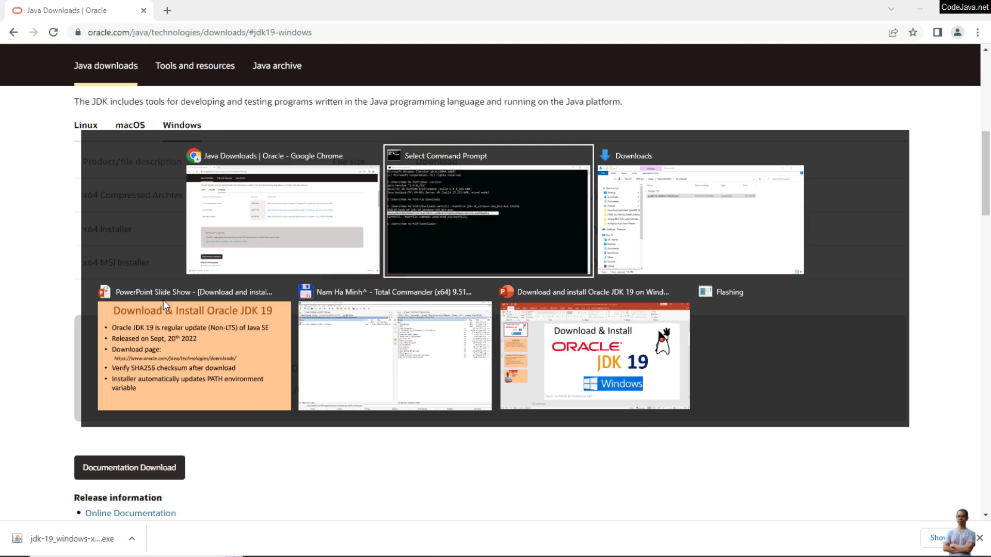
{"action": "key", "text": "alt+Tab"}
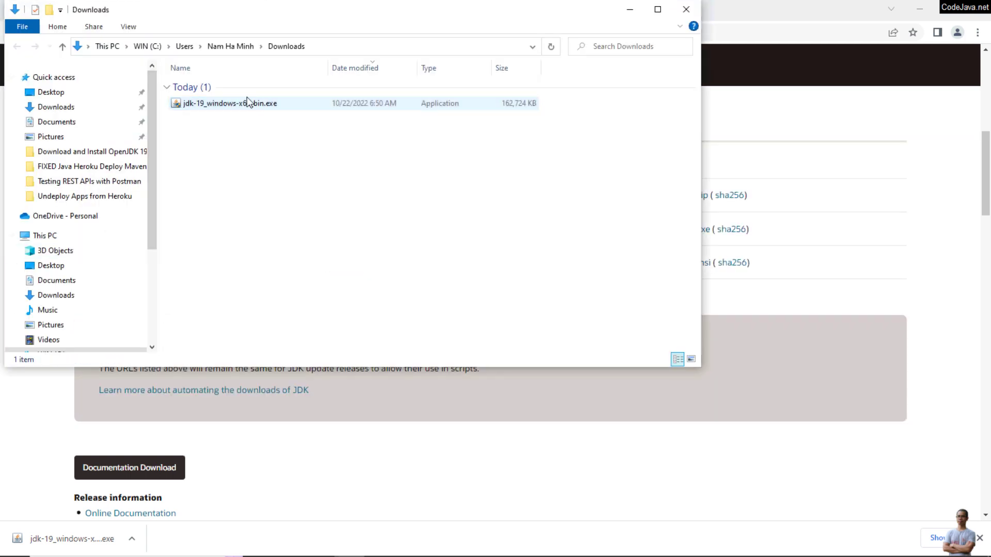
{"action": "double_click", "coordinate": [247, 102]}
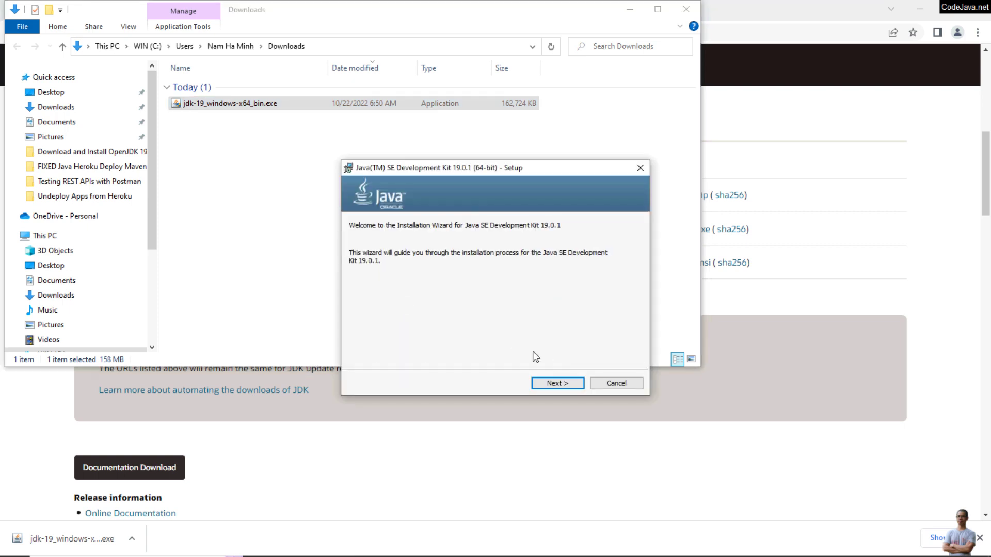
- Install Java SE Development Kit 19.0.1 into the default folder C:\Program Files\Java\jdk-19\ and close the finished setup wizard
{"action": "left_click", "coordinate": [562, 386]}
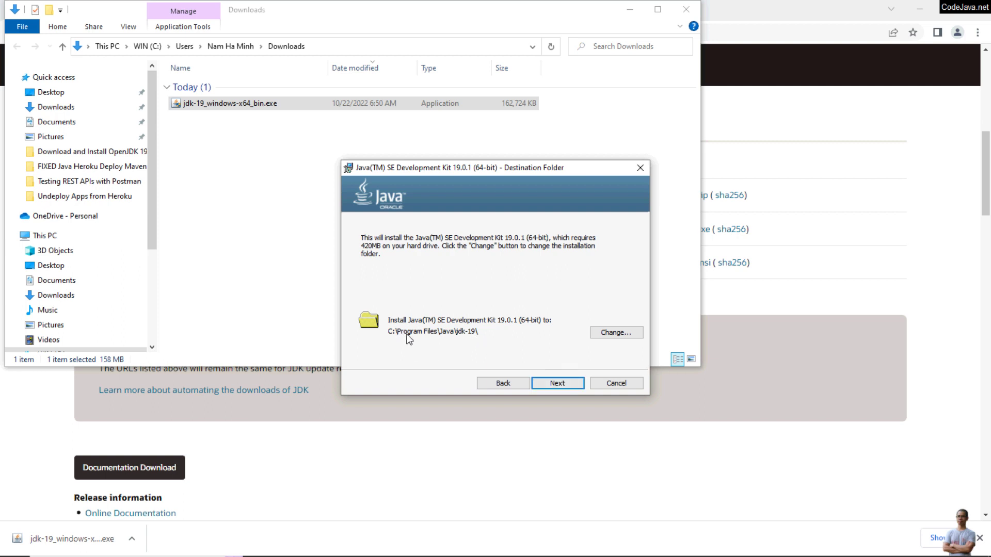
{"action": "left_click", "coordinate": [553, 381]}
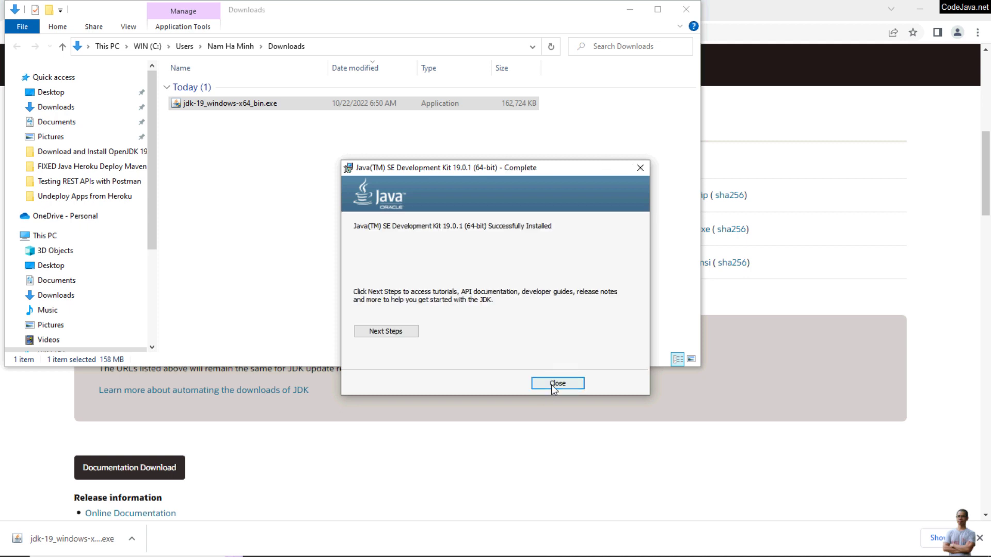
{"action": "left_click", "coordinate": [557, 383]}
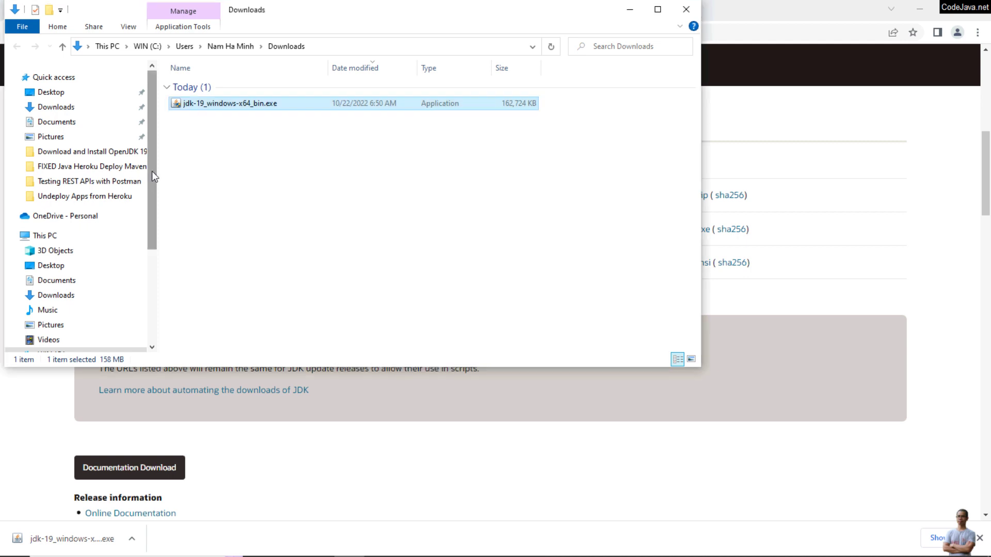
- Browse in File Explorer to C:\Program Files\Java\jdk-19 to inspect the installed JDK files
{"action": "scroll", "coordinate": [152, 171], "scroll_direction": "down", "scroll_amount": 5}
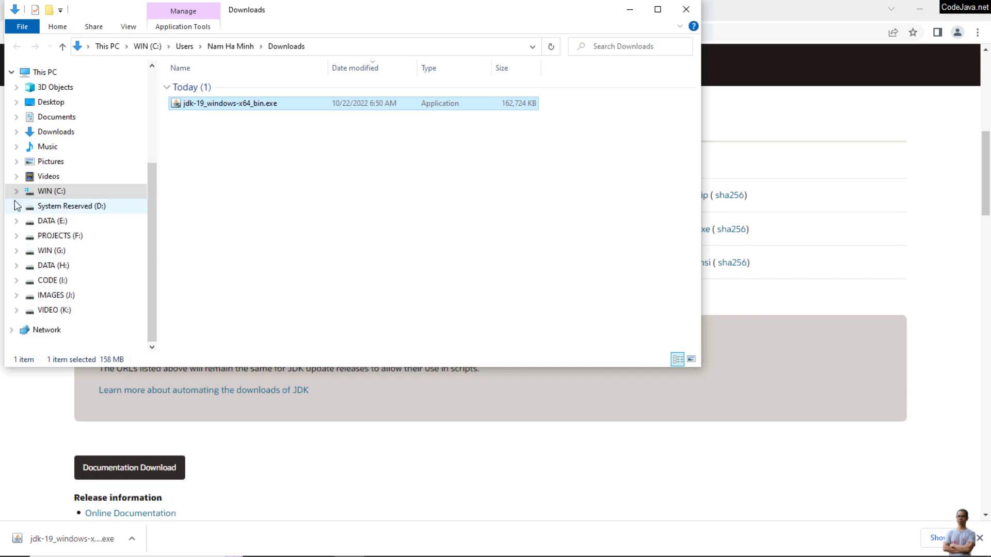
{"action": "left_click", "coordinate": [16, 191]}
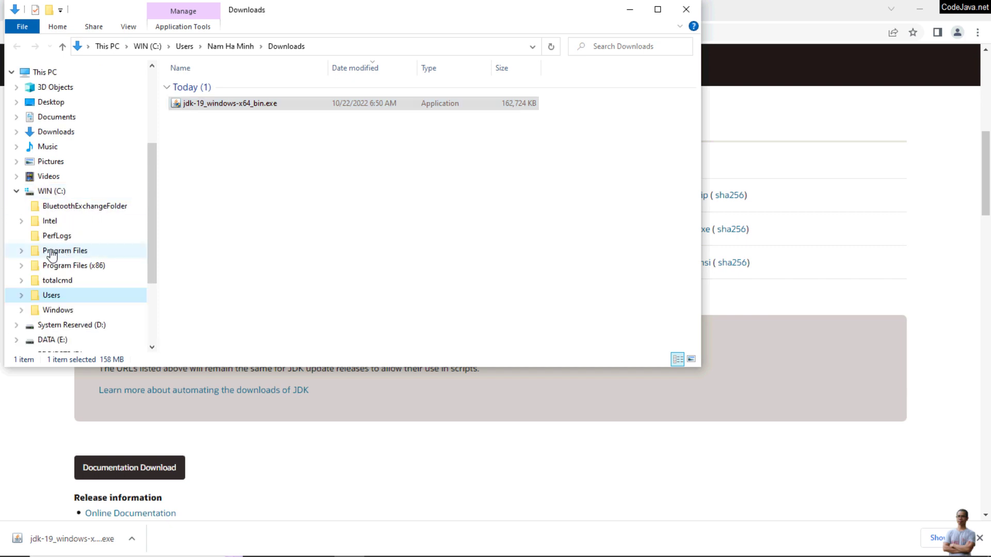
{"action": "left_click", "coordinate": [21, 251]}
{"action": "left_click", "coordinate": [25, 231]}
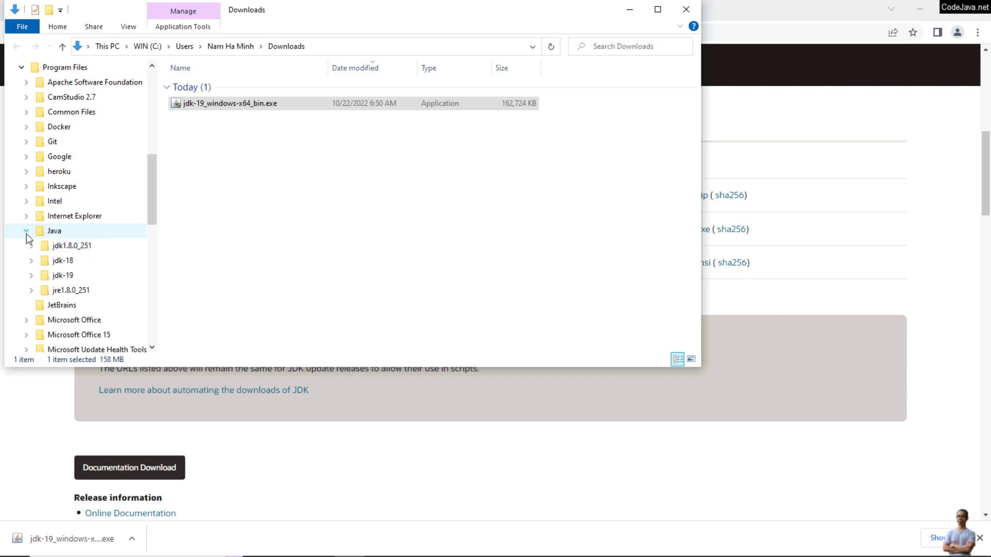
{"action": "left_click", "coordinate": [62, 276]}
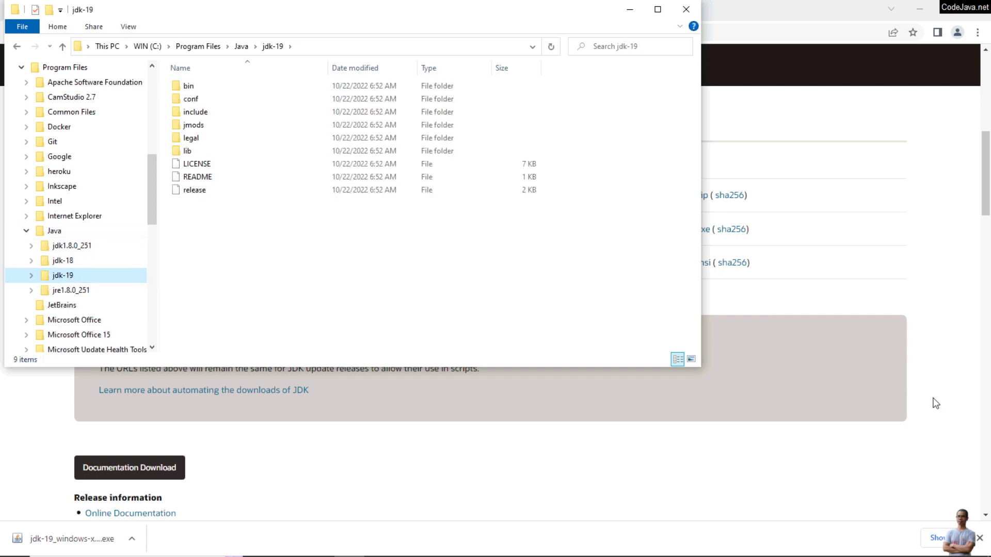
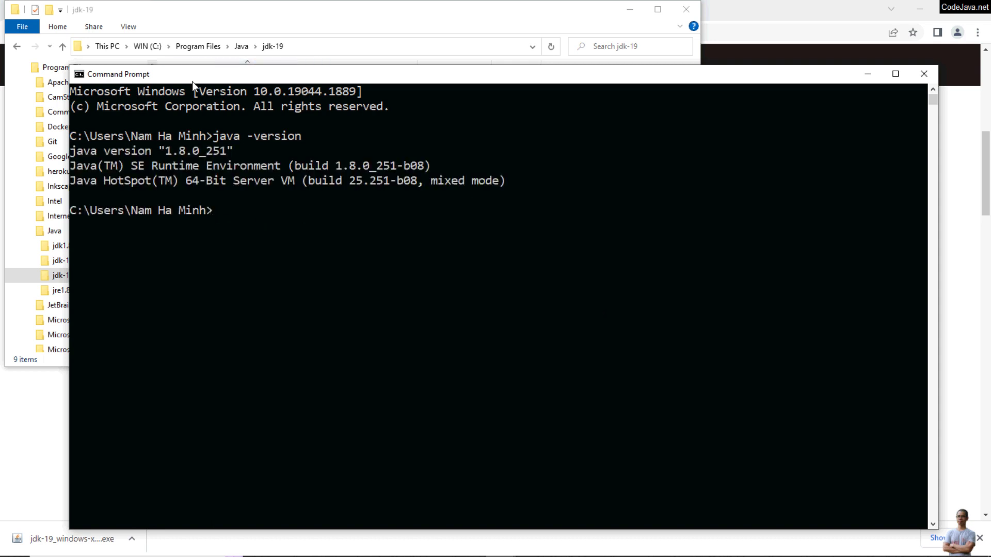
- Move the Command Prompt window clear of the screen edge and close it
{"action": "left_click_drag", "start_coordinate": [197, 75], "coordinate": [270, 71]}
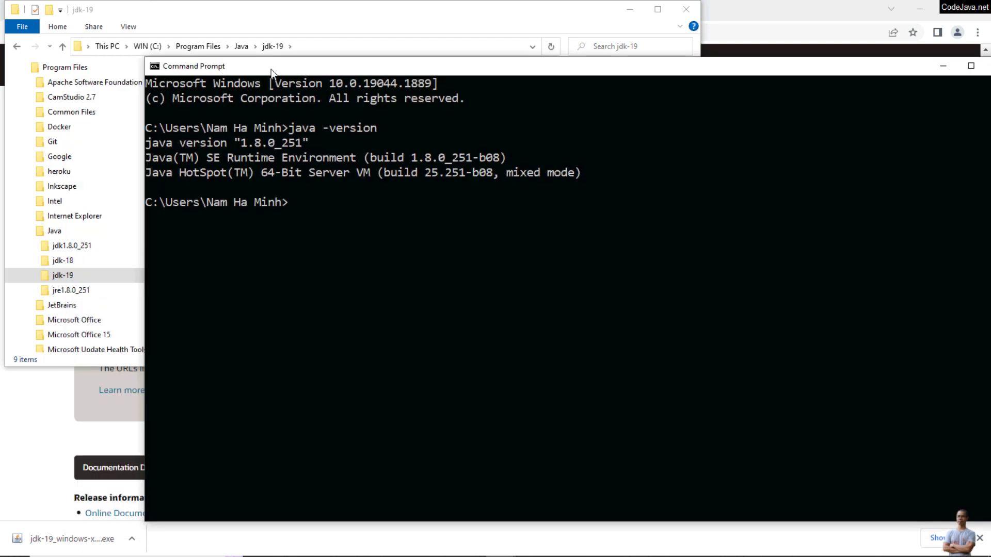
{"action": "left_click_drag", "start_coordinate": [871, 67], "coordinate": [645, 74]}
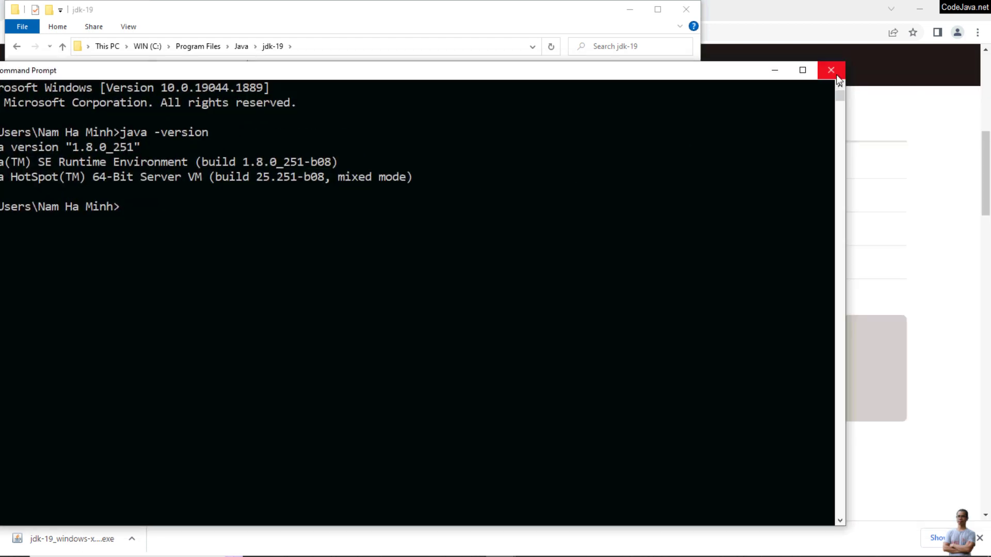
{"action": "left_click", "coordinate": [830, 69]}
- Search Windows for the system environment variables settings and open the Environment Variables dialog
{"action": "key", "text": "super"}
{"action": "type", "text": "en"}
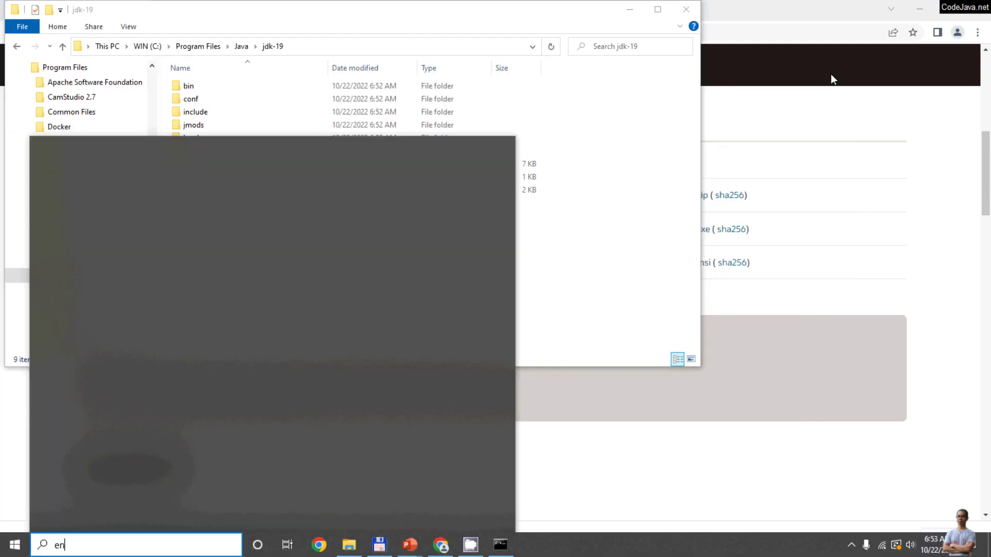
{"action": "type", "text": "vir"}
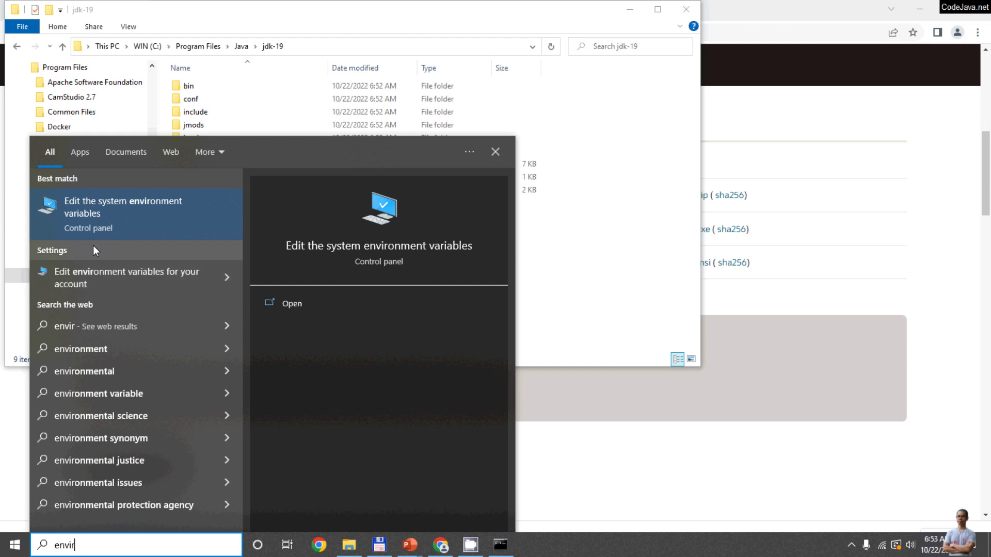
{"action": "left_click", "coordinate": [141, 215]}
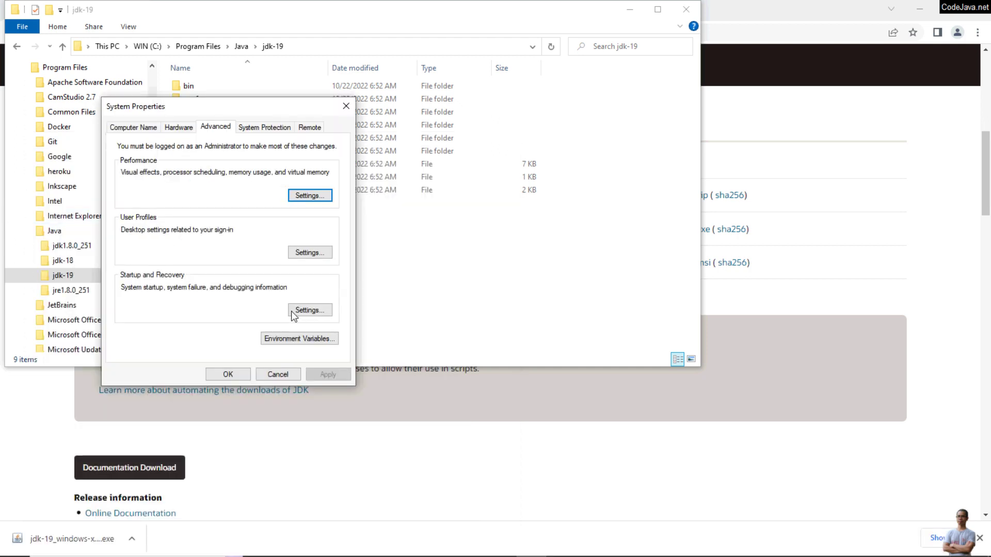
{"action": "left_click", "coordinate": [277, 340]}
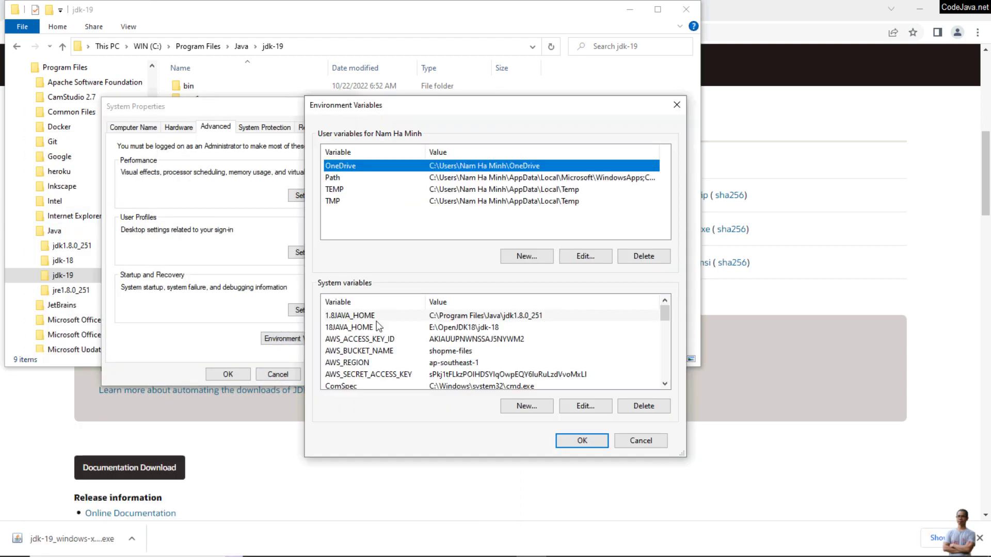
- Move C:\Program Files\Common Files\Oracle\Java\javapath to the top of the system Path variable and save the changes
{"action": "scroll", "coordinate": [380, 328], "scroll_direction": "down", "scroll_amount": 3}
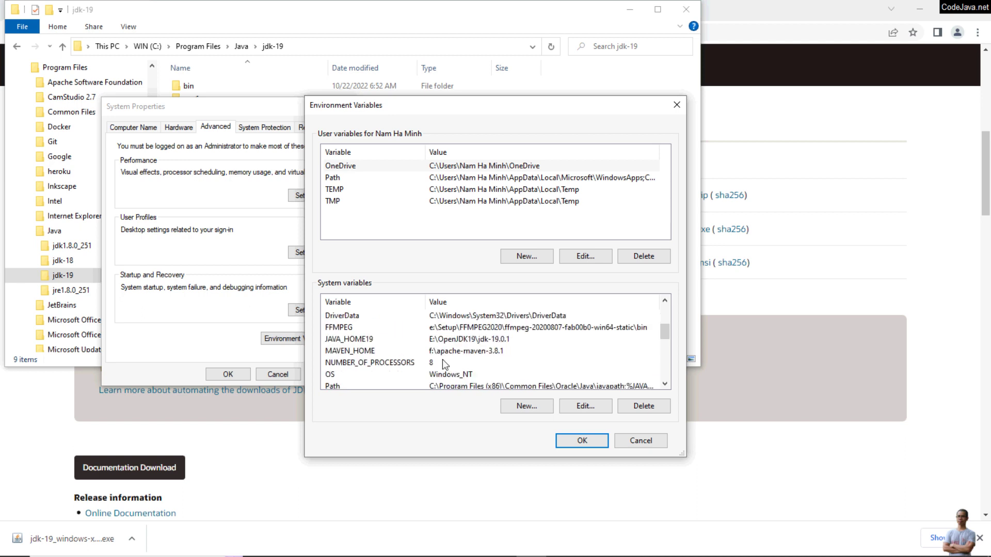
{"action": "scroll", "coordinate": [398, 361], "scroll_direction": "down", "scroll_amount": 1}
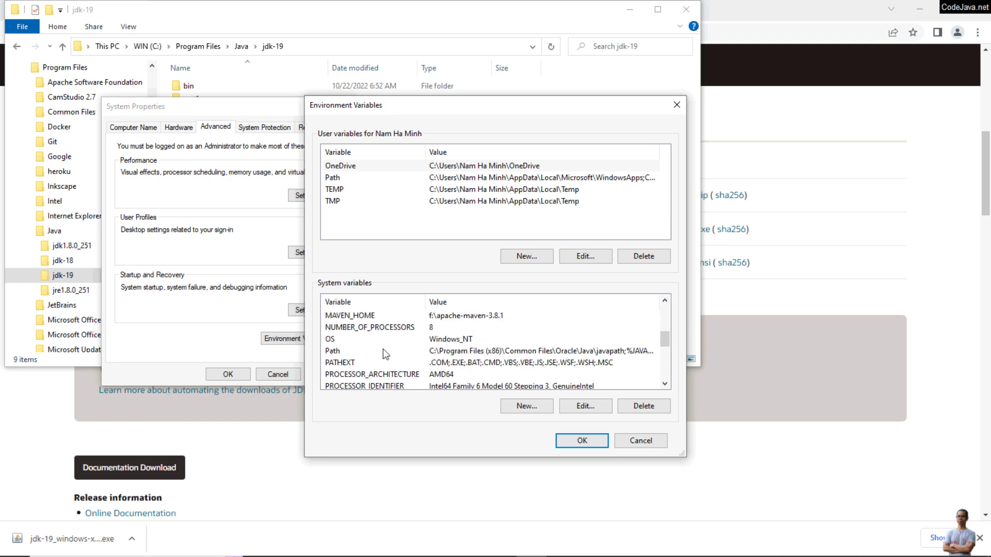
{"action": "left_click", "coordinate": [383, 350]}
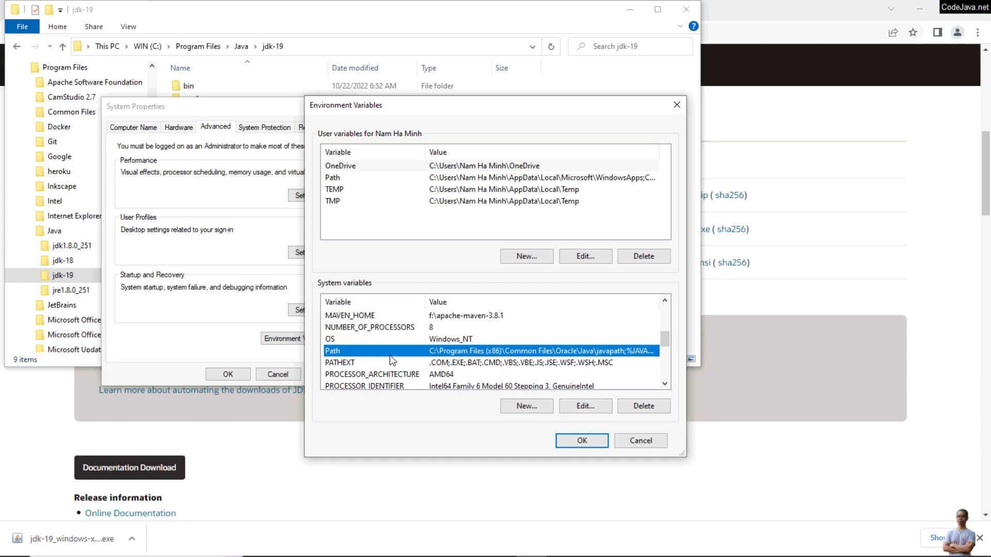
{"action": "left_click", "coordinate": [580, 408]}
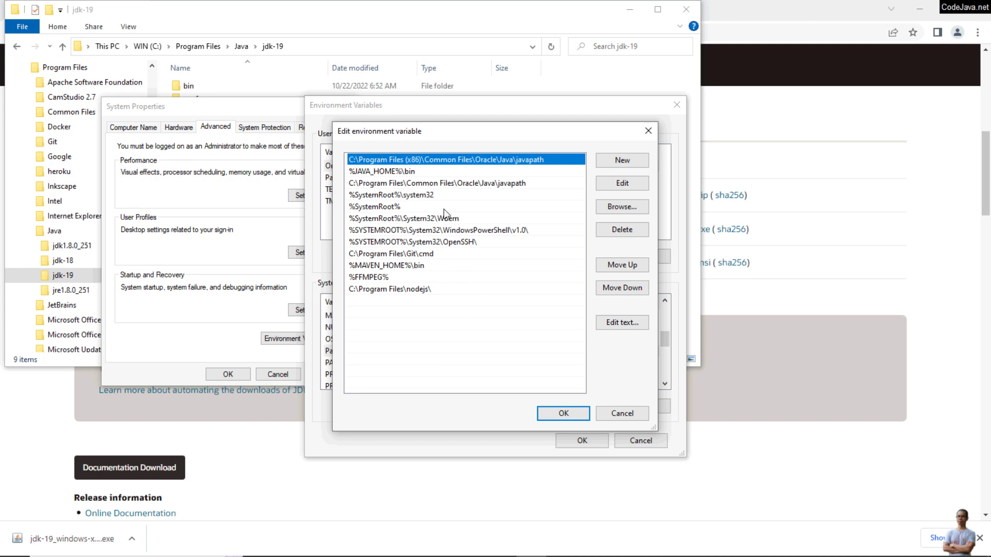
{"action": "left_click", "coordinate": [452, 184]}
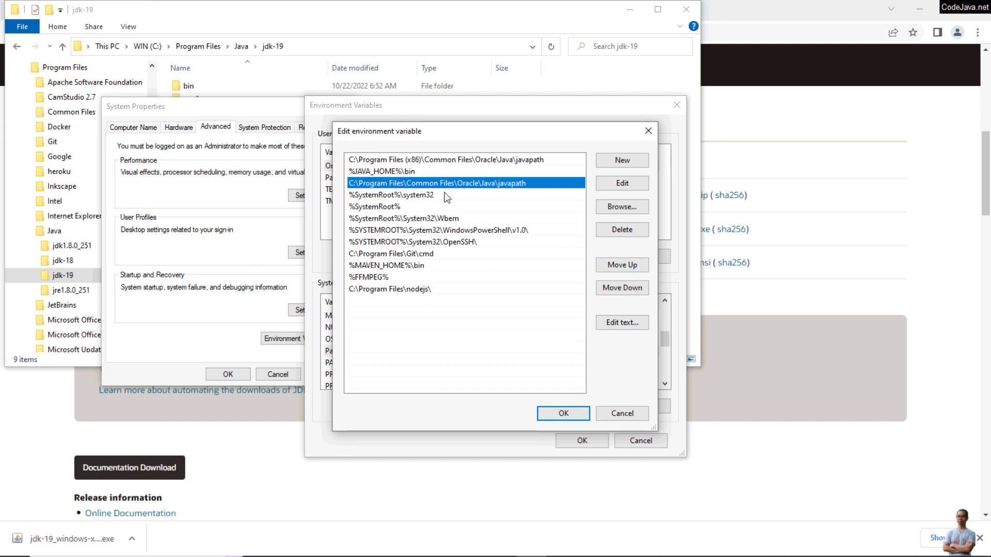
{"action": "left_click", "coordinate": [622, 266]}
{"action": "left_click", "coordinate": [622, 266]}
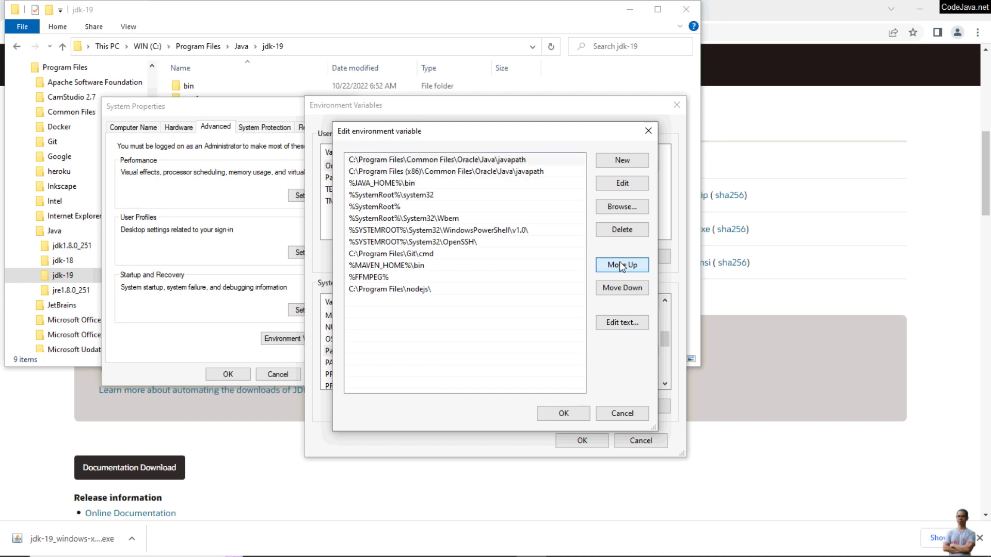
{"action": "left_click", "coordinate": [577, 411]}
{"action": "left_click", "coordinate": [574, 442]}
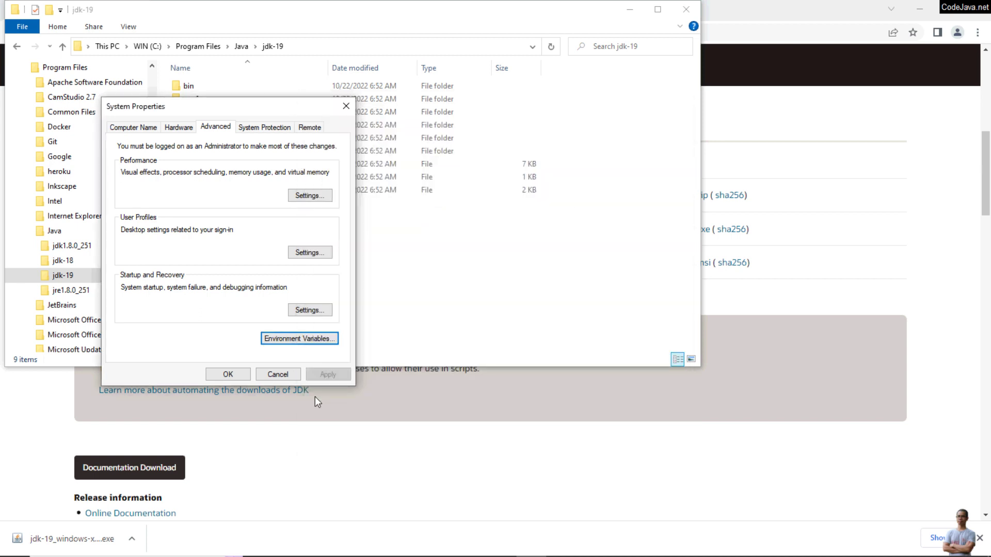
{"action": "left_click", "coordinate": [240, 376]}
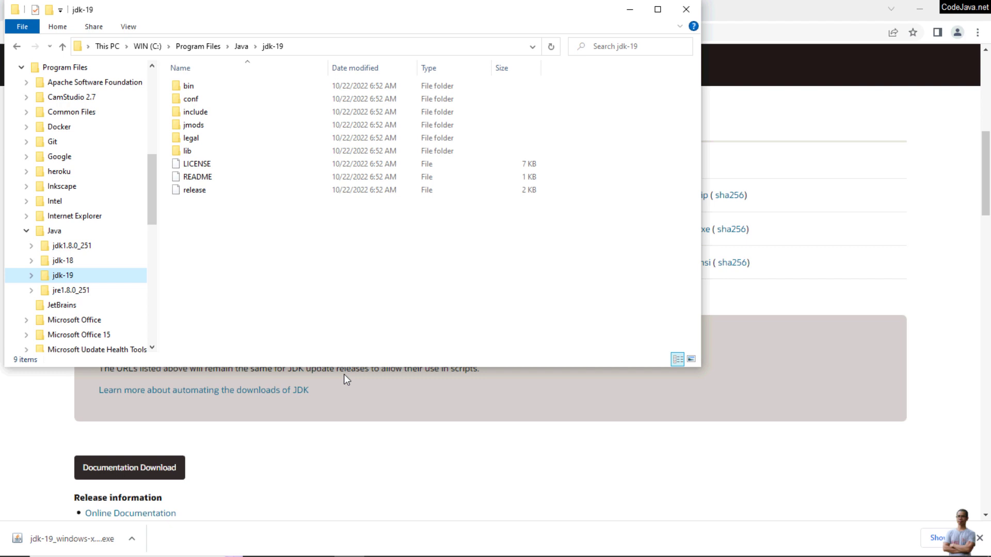
- Open a new Command Prompt window using cmd
{"action": "key", "text": "super+r"}
{"action": "key", "text": "Return"}
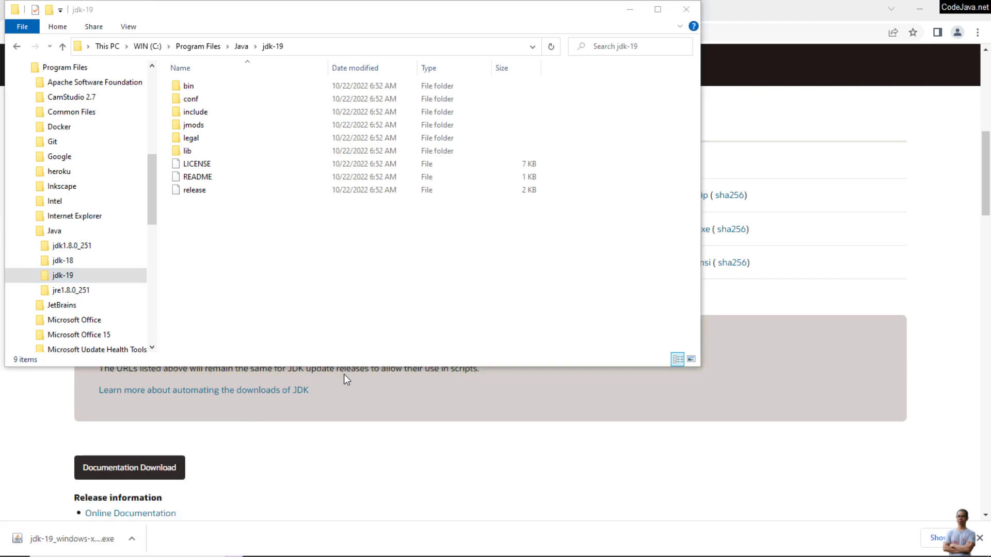
{"action": "key", "text": "super"}
{"action": "type", "text": "cmd"}
{"action": "key", "text": "Return"}
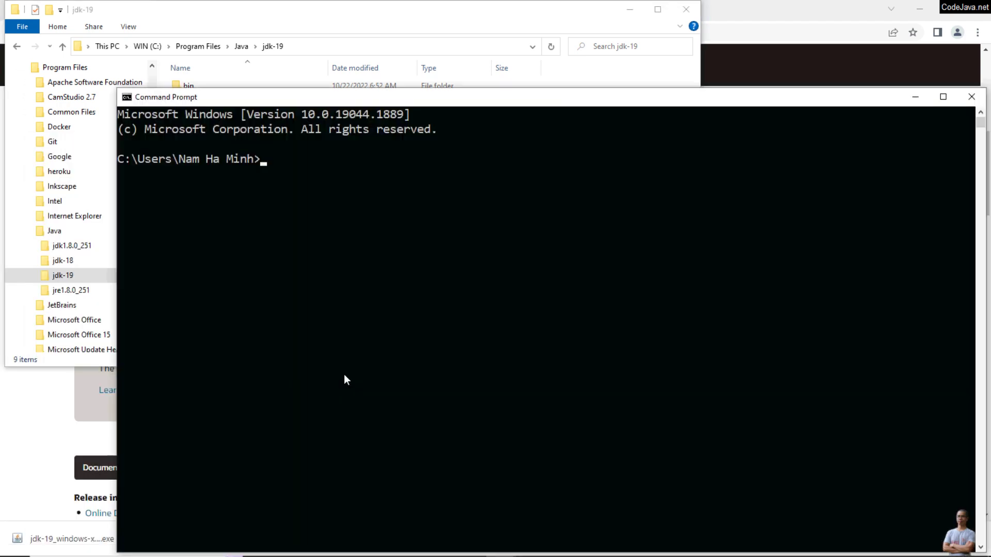
- Check the active Java runtime and compiler versions with java -version and javac -version
{"action": "type", "text": "java -version"}
{"action": "key", "text": "Return"}
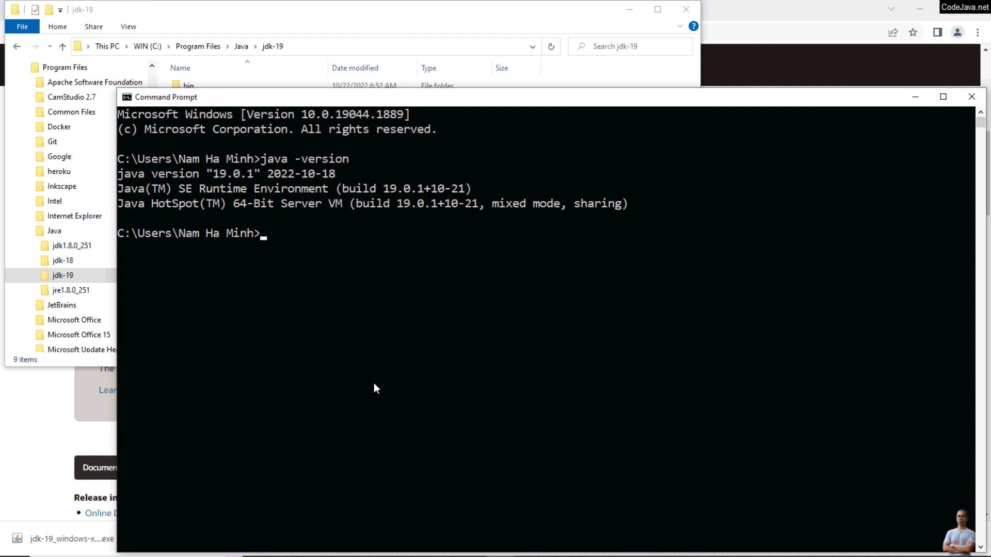
{"action": "type", "text": "javac"}
{"action": "type", "text": " -versio"}
{"action": "type", "text": "n"}
{"action": "key", "text": "Return"}
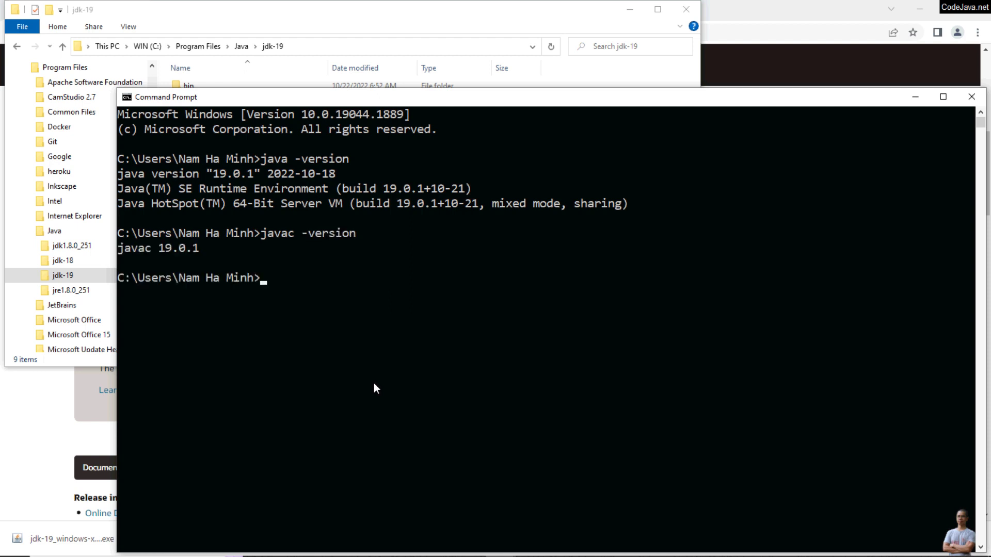